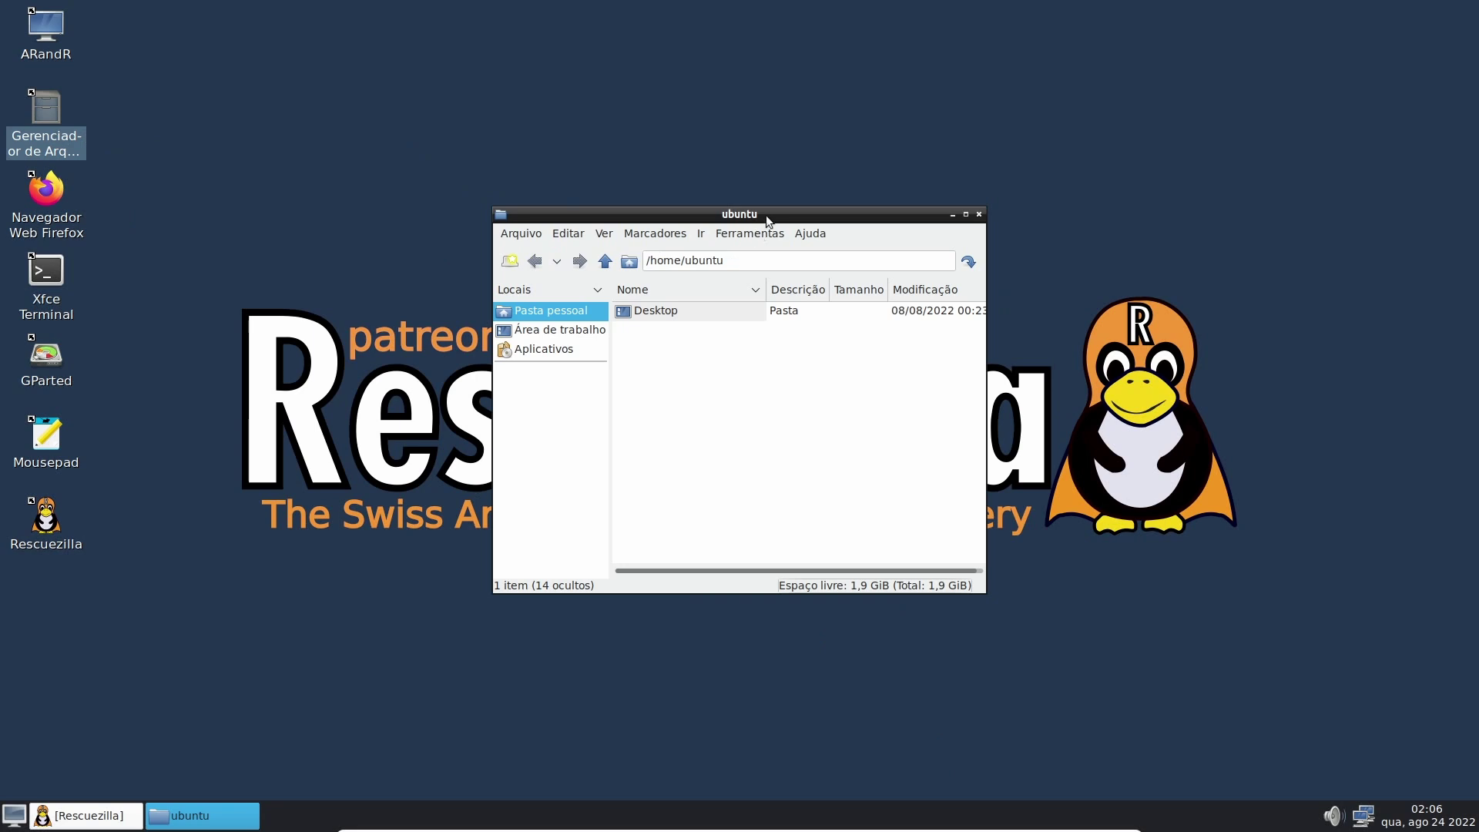
Launch the Mousepad editor and GParted, and arrange their windows with the file manager on the desktop
drag(372, 191, 612, 53)
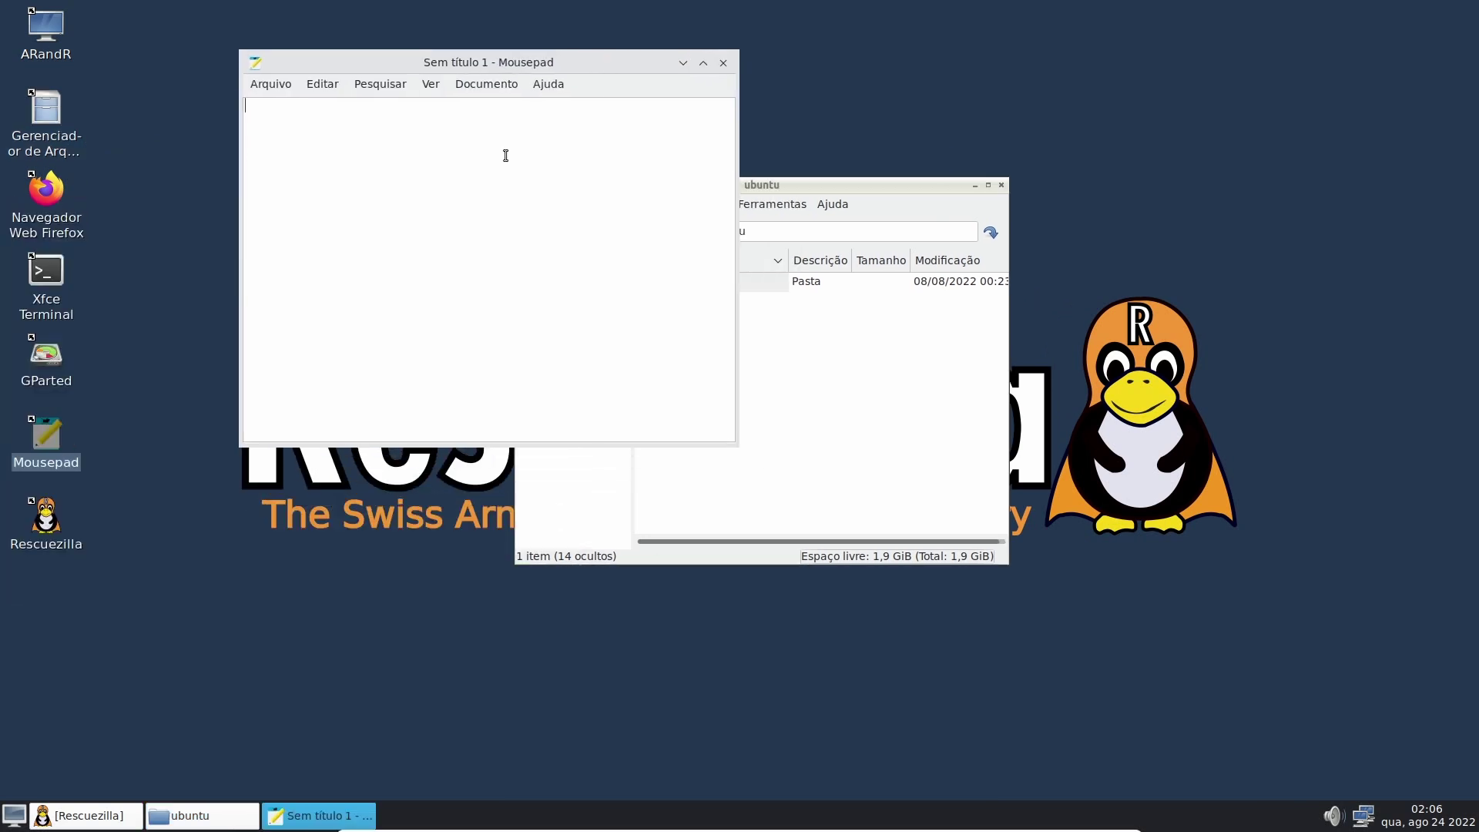
double_click(46, 356)
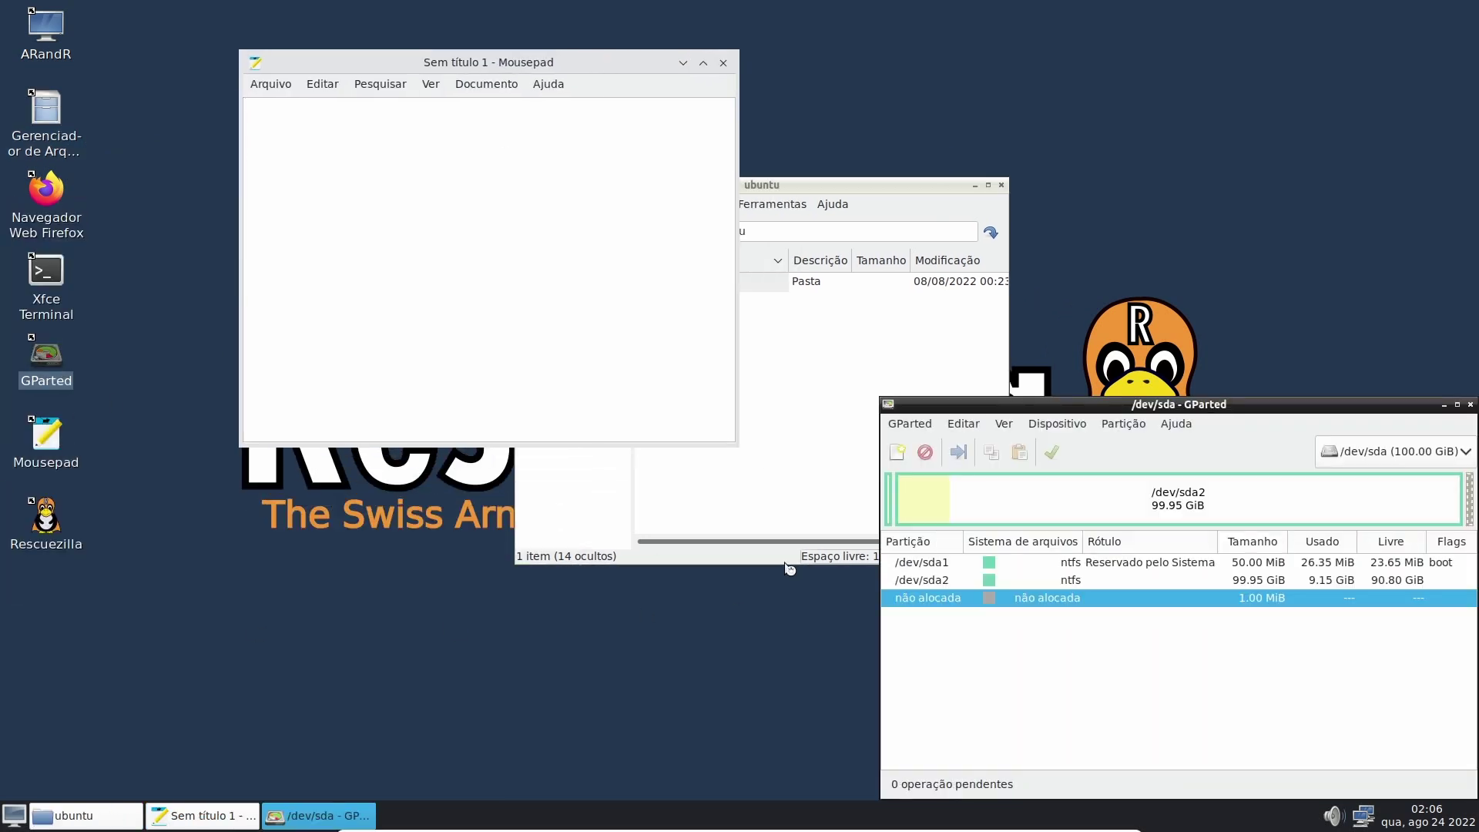
drag(1169, 406, 681, 177)
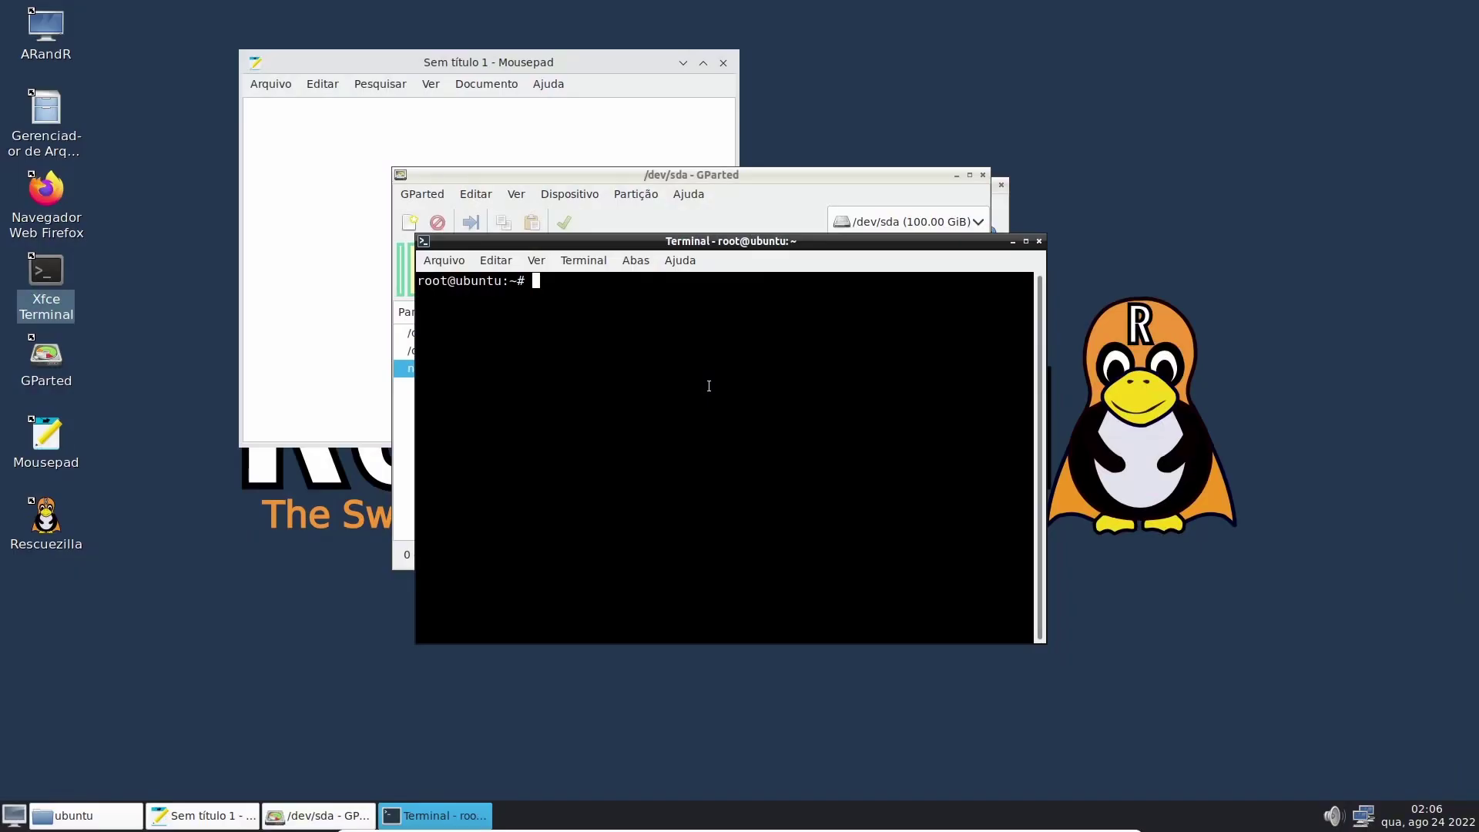
Install the neofetch package from the root terminal and clear the terminal output
text(r)
key(Return)
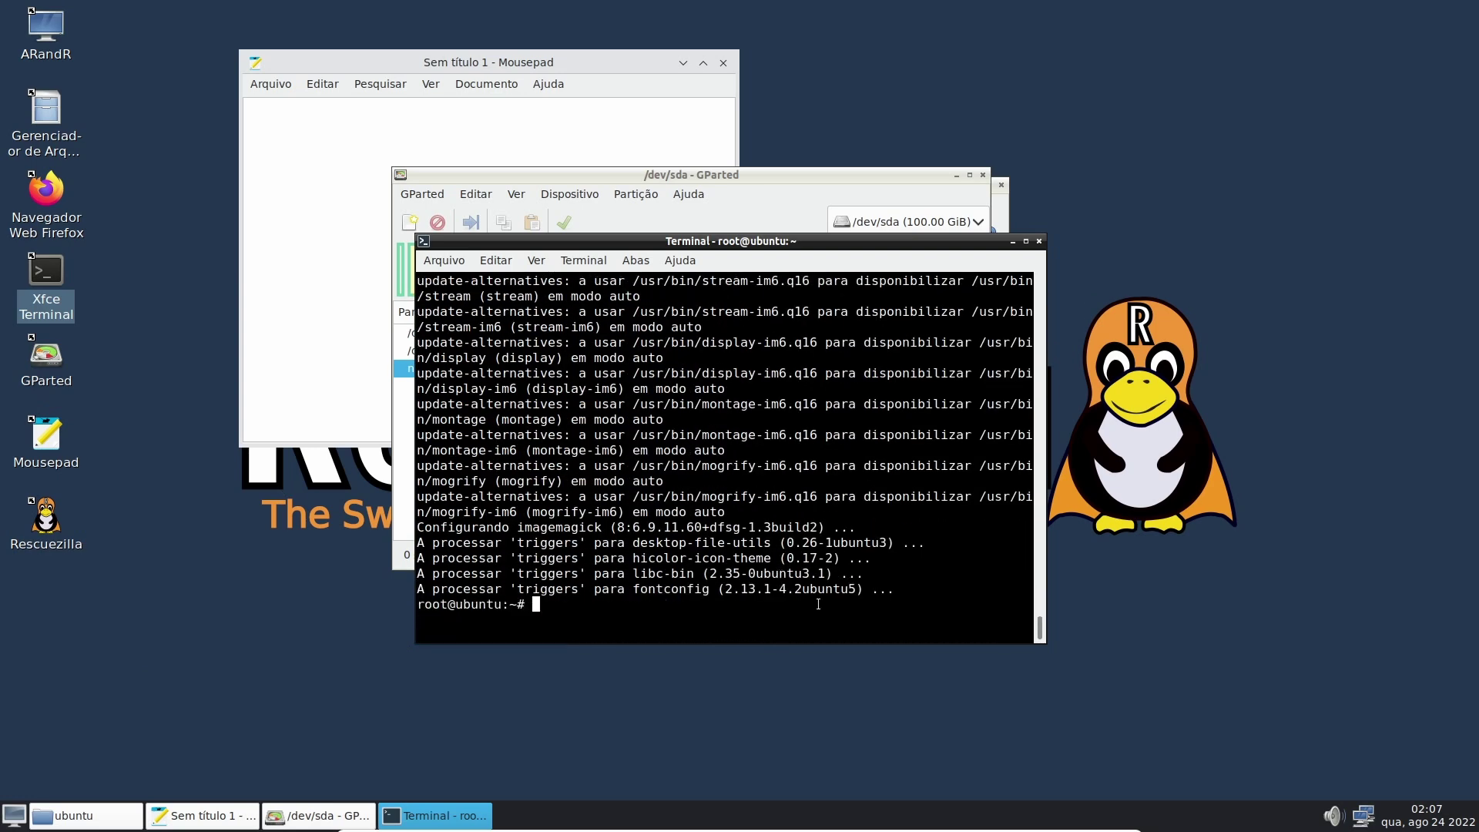
text(ar)
key(Return)
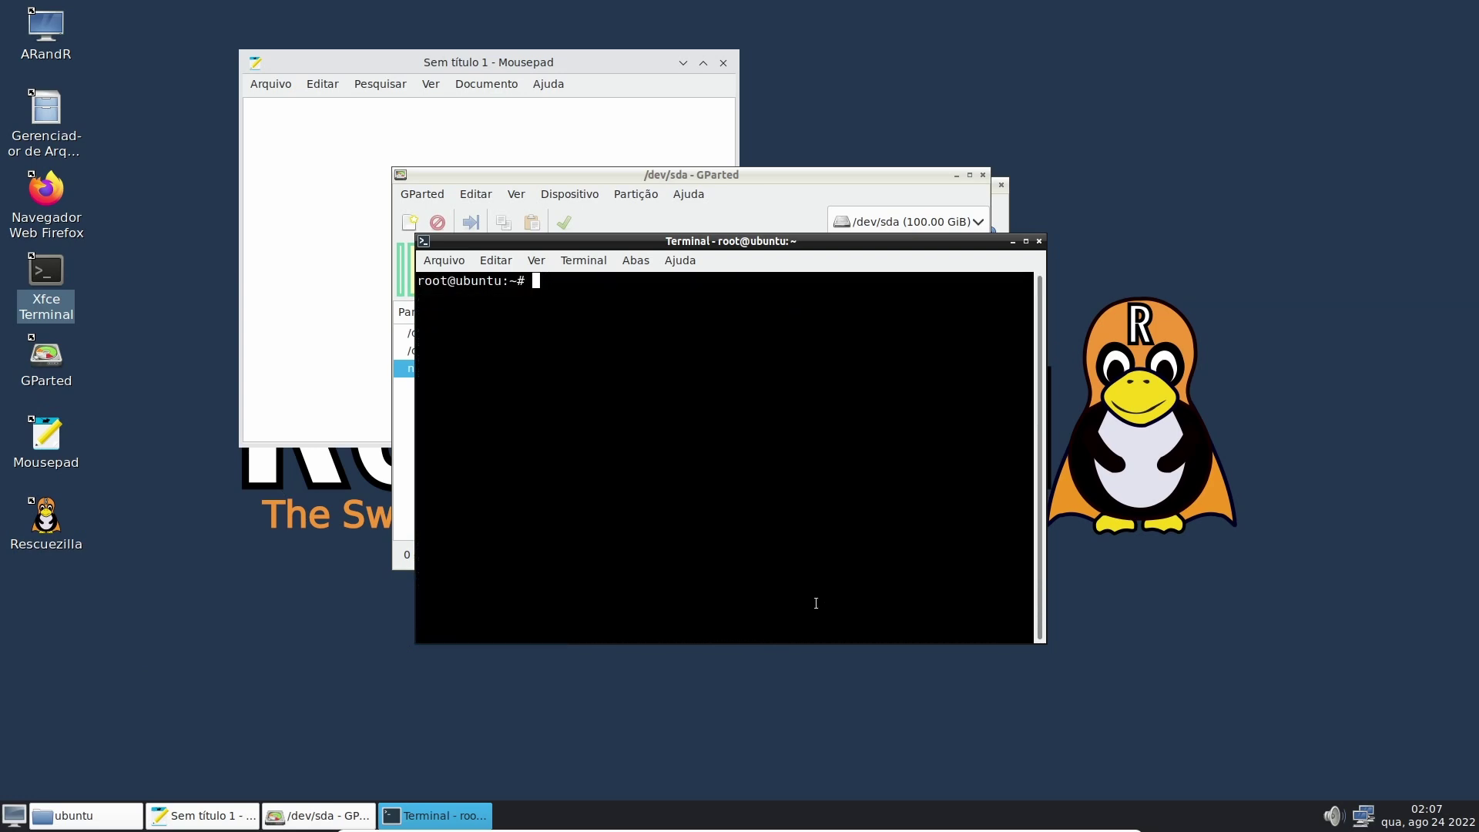
Run neofetch to display the live system's information, and close the terminal
text(neofetch)
key(Return)
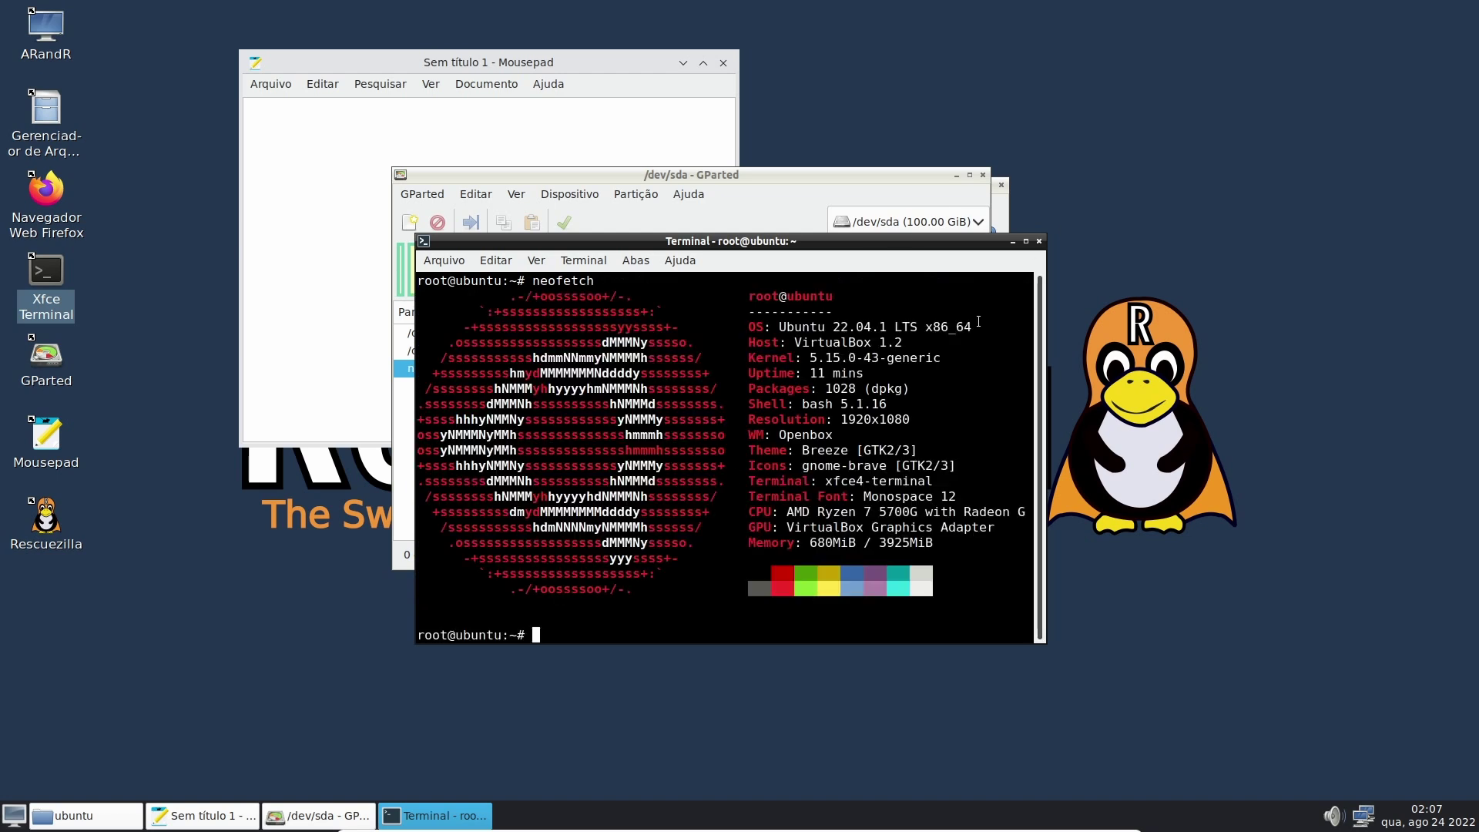
click(1038, 241)
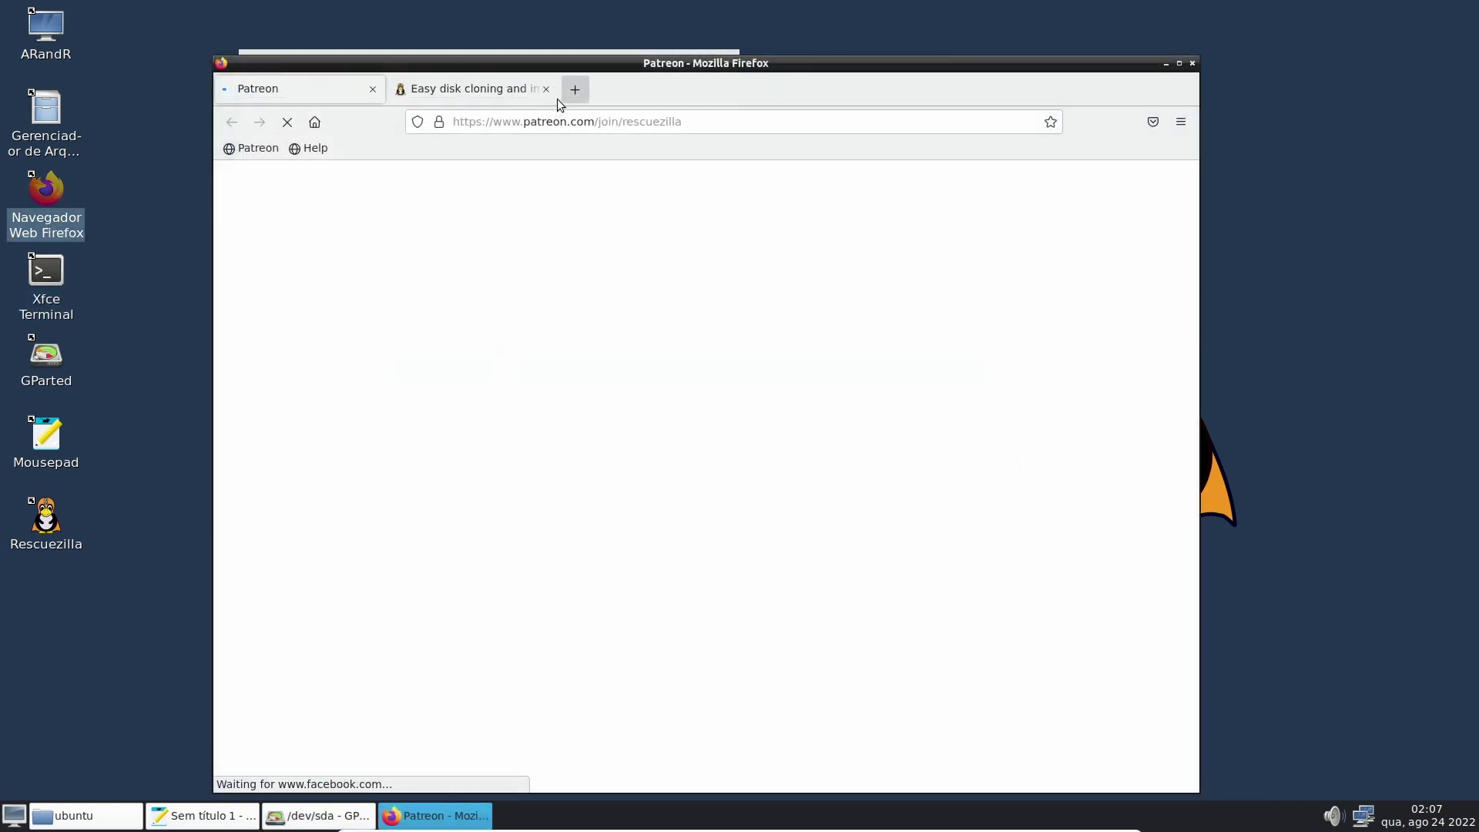
Close the preloaded Patreon and disk cloning pages in Firefox and search the web for diolinux
click(543, 91)
click(402, 89)
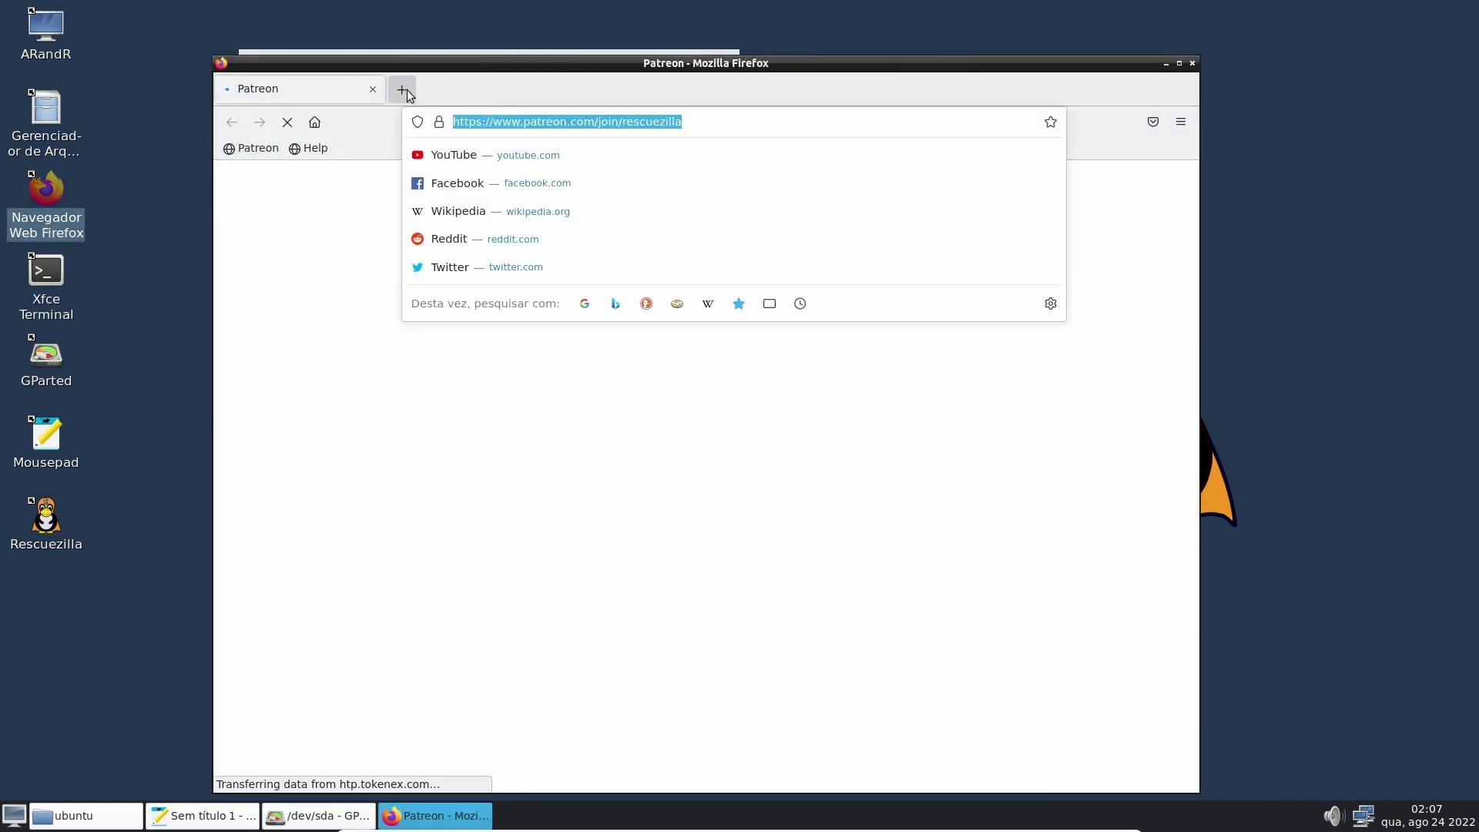
click(373, 89)
text(diolinux)
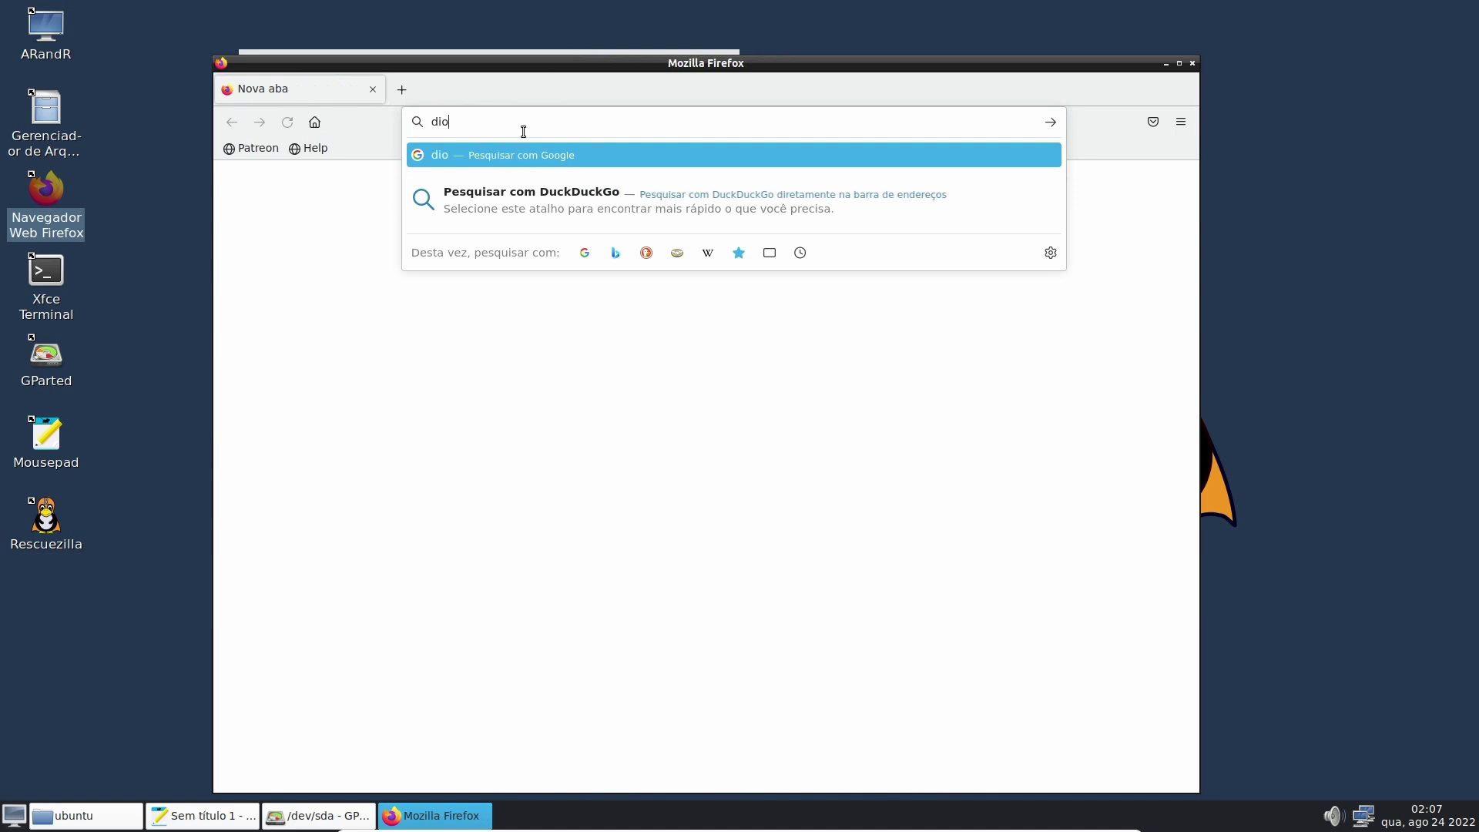
key(Return)
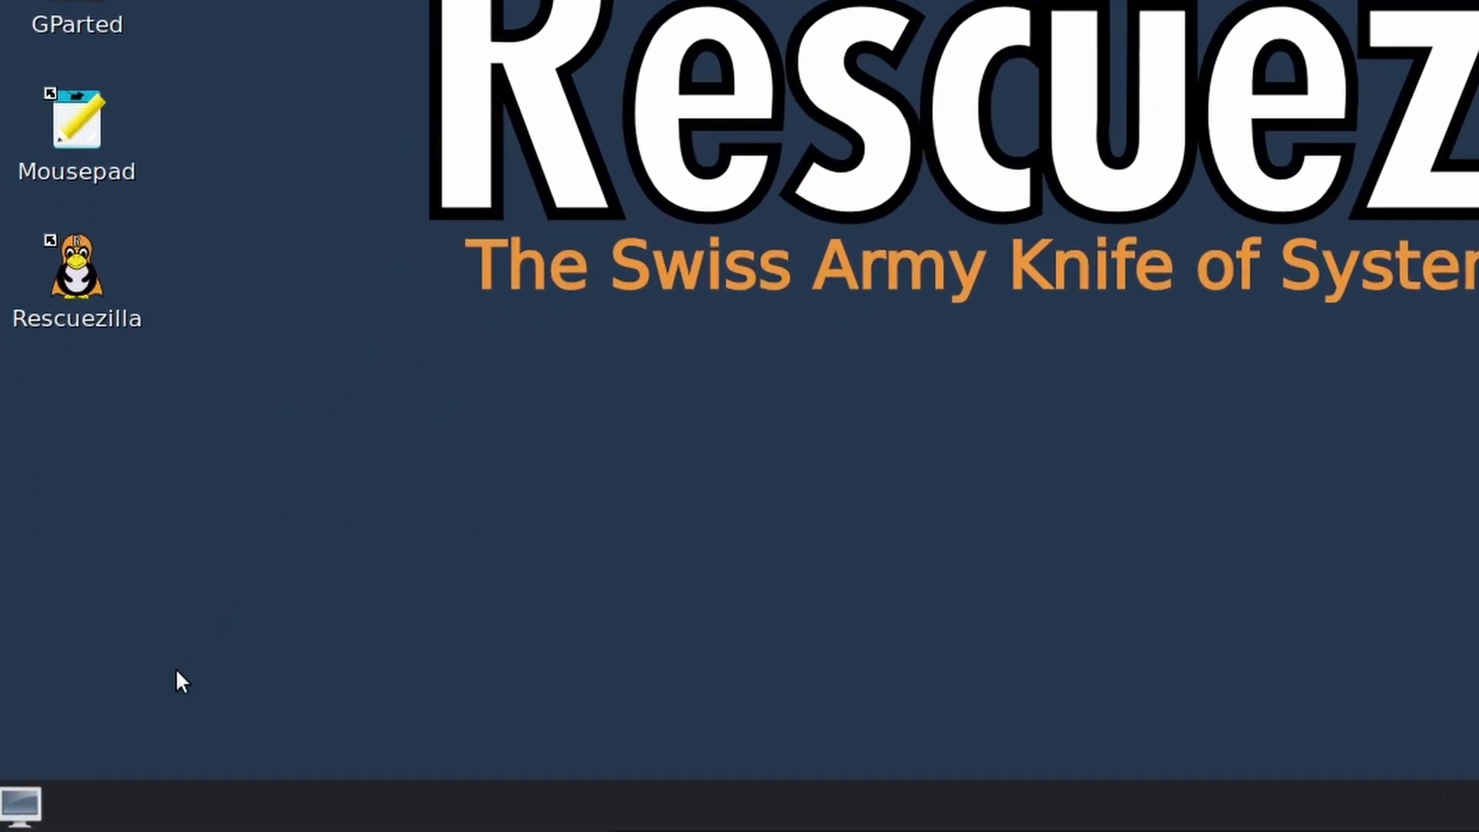
Open the Discos utility and mount the NTFS partition 2 of the 107 GB disk
click(21, 812)
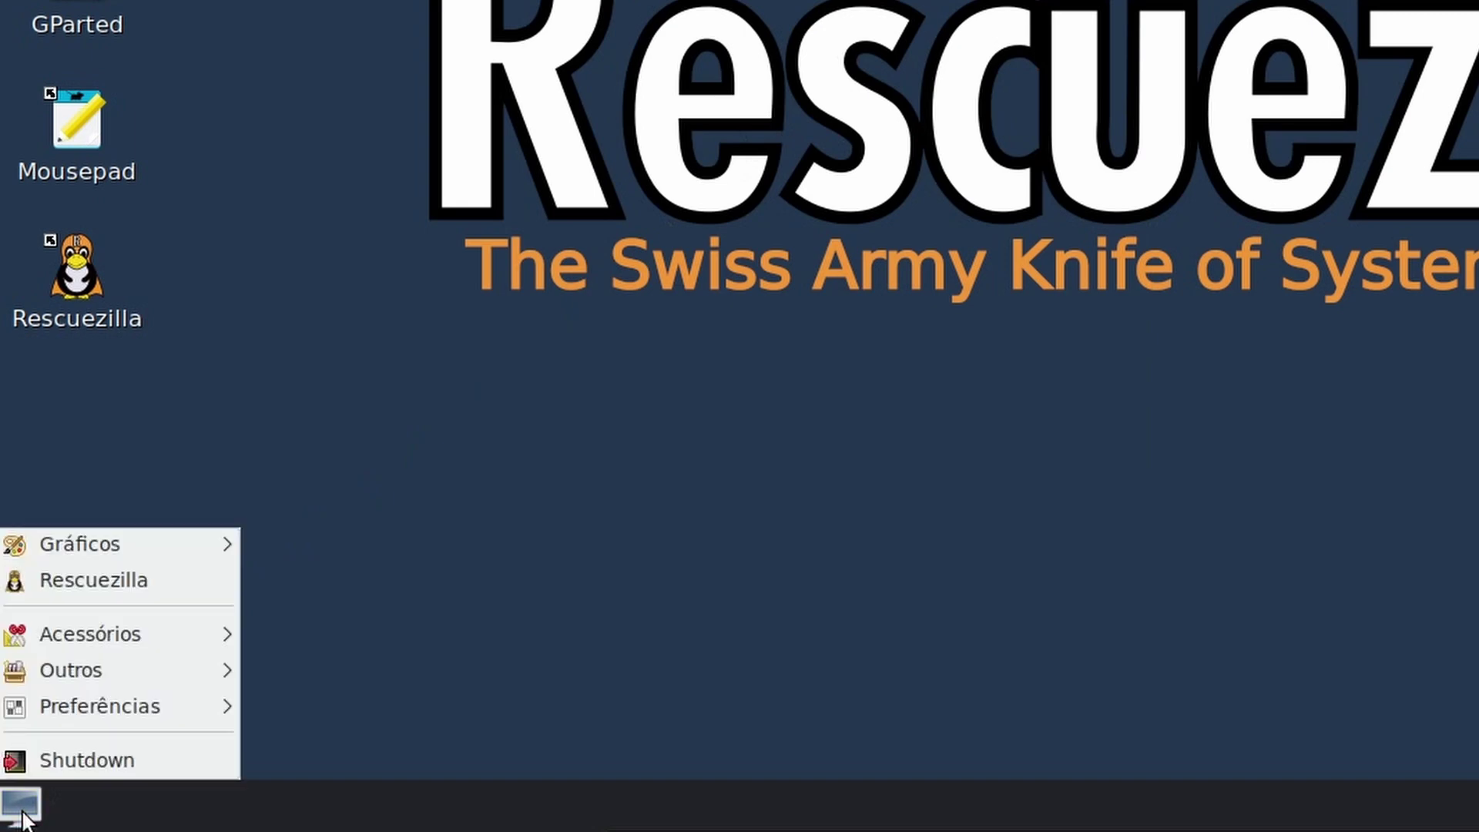
mouse_move(168, 534)
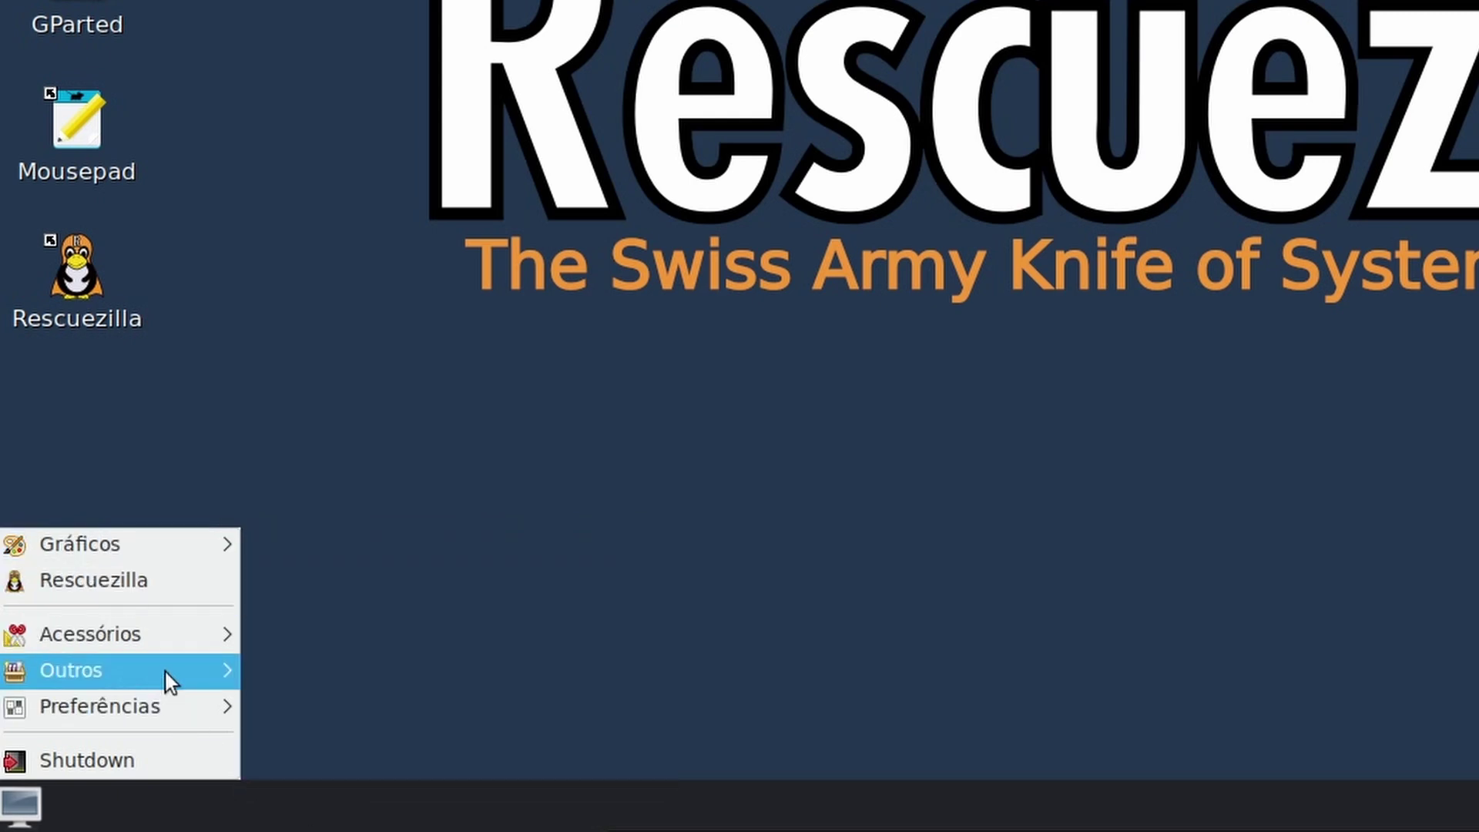
mouse_move(166, 670)
click(535, 678)
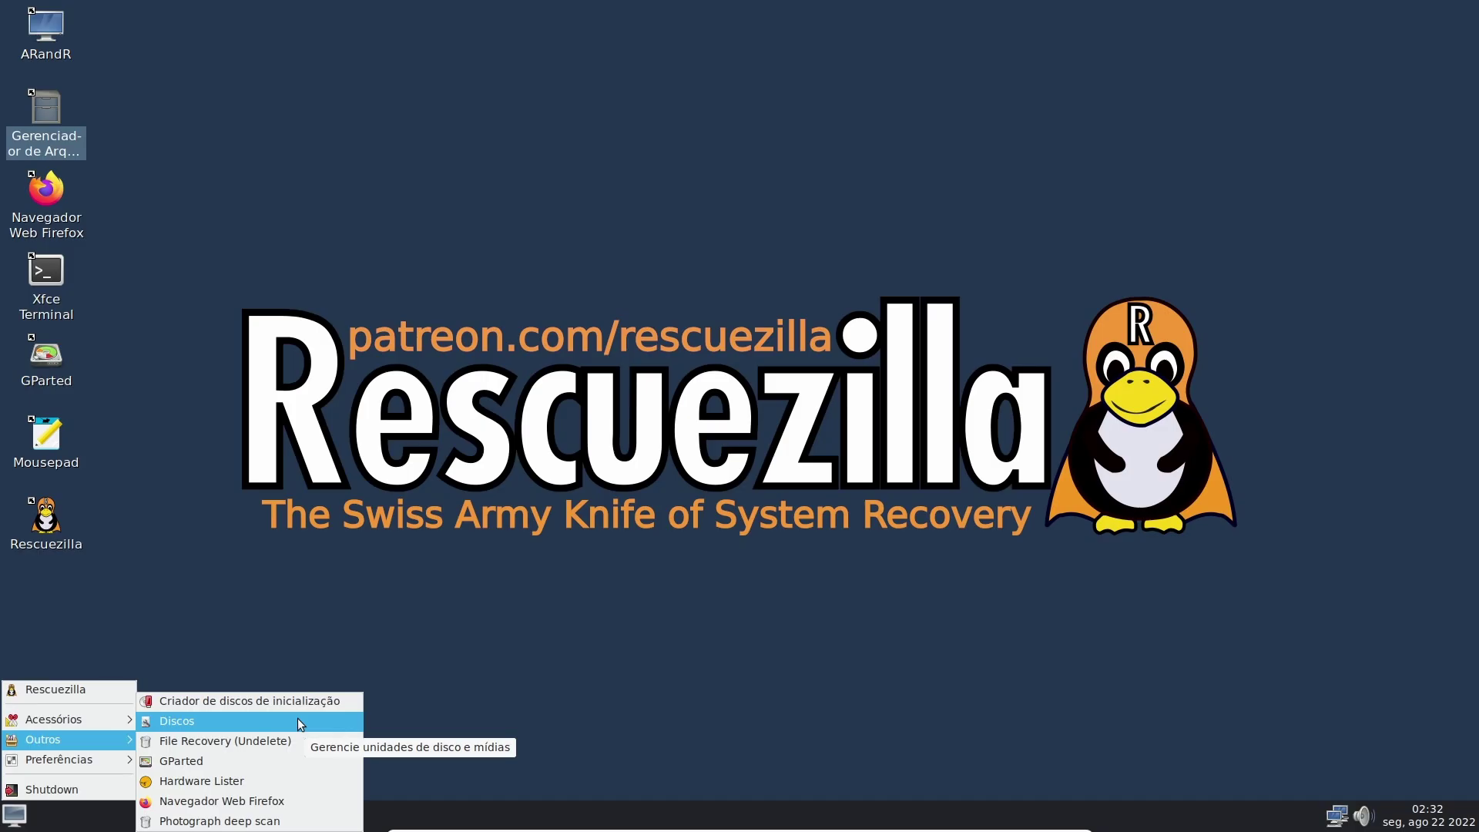
click(297, 718)
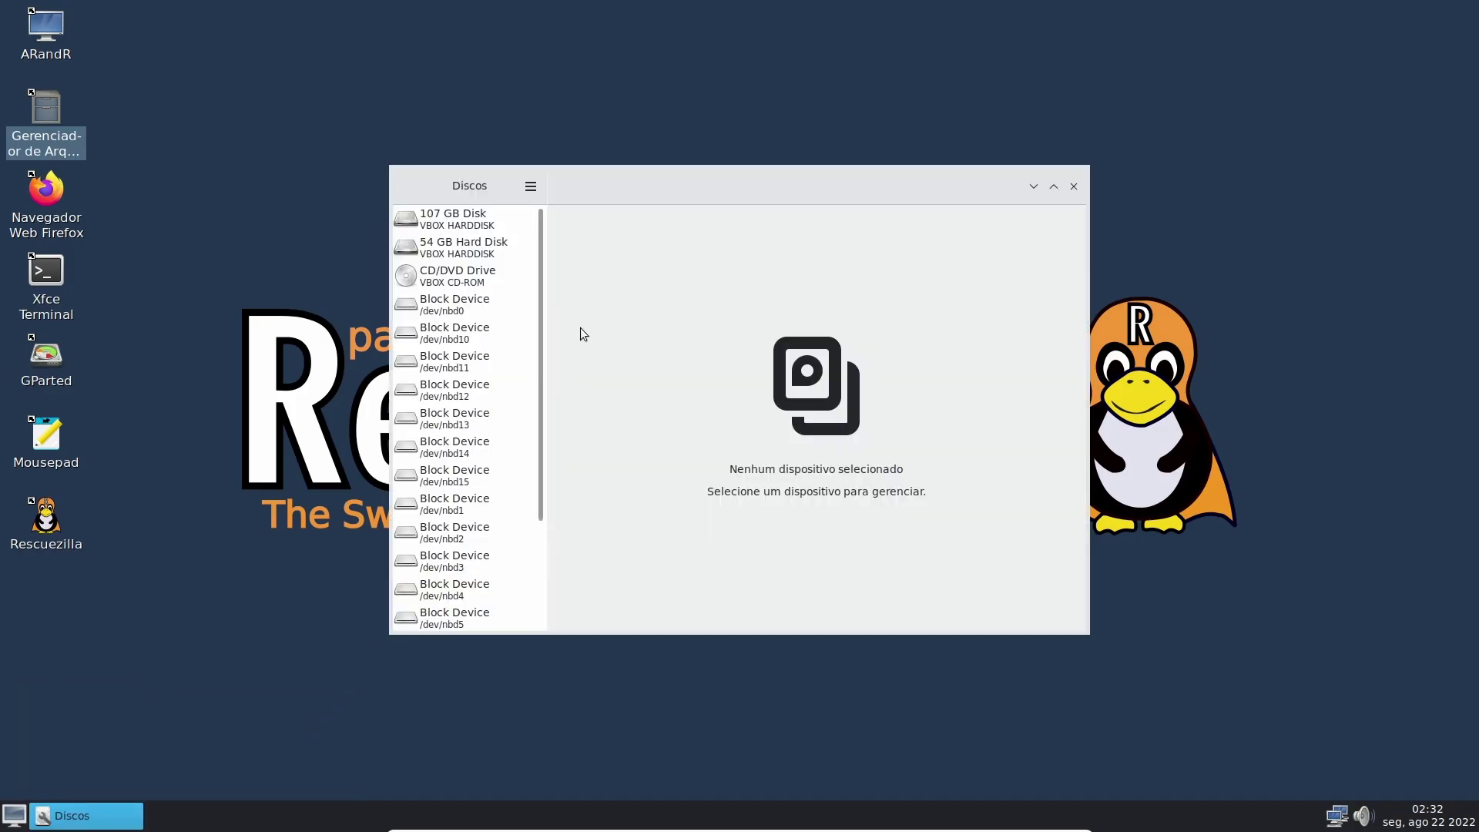
click(472, 221)
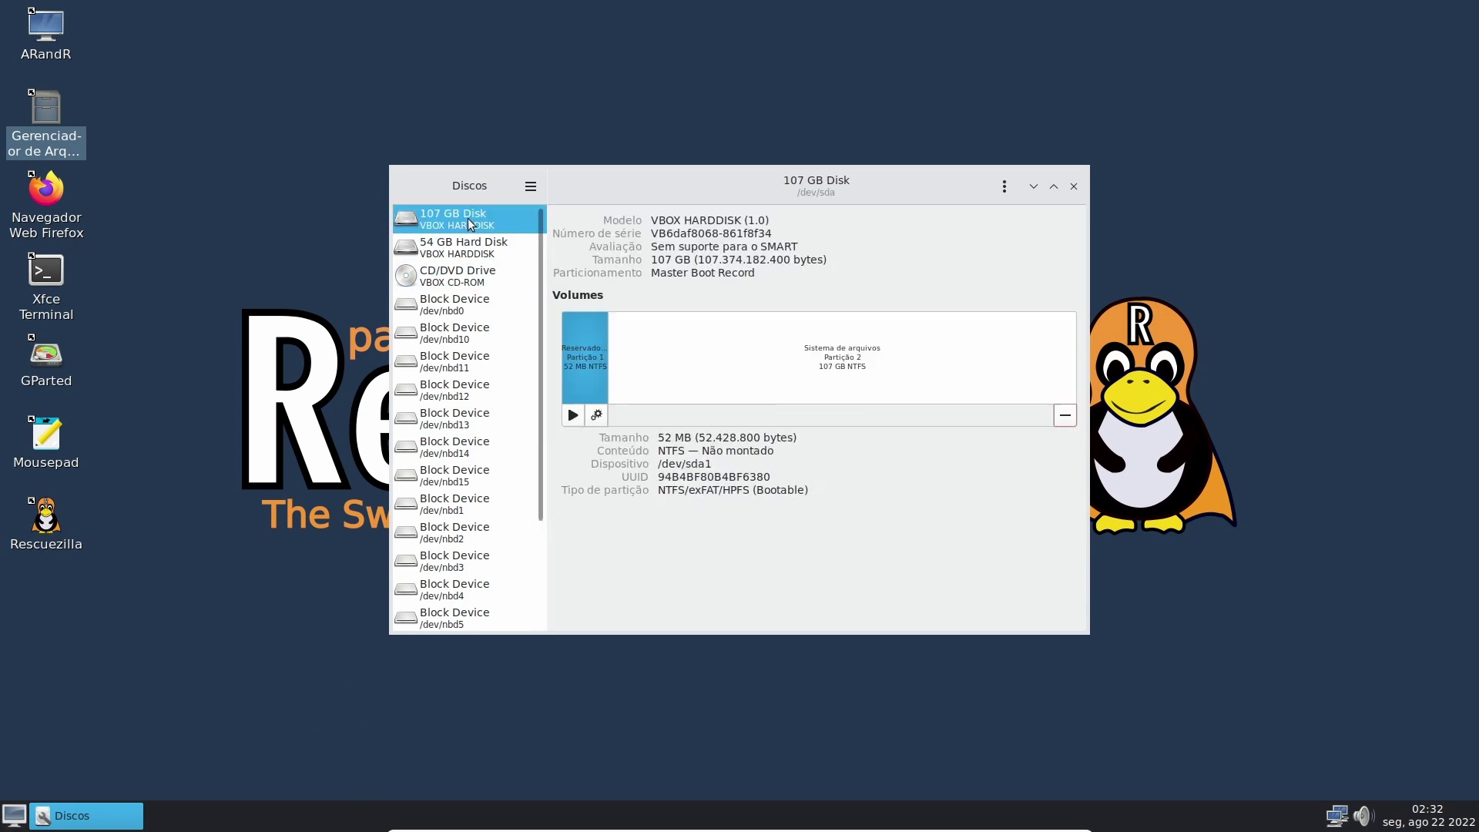
click(790, 369)
click(580, 413)
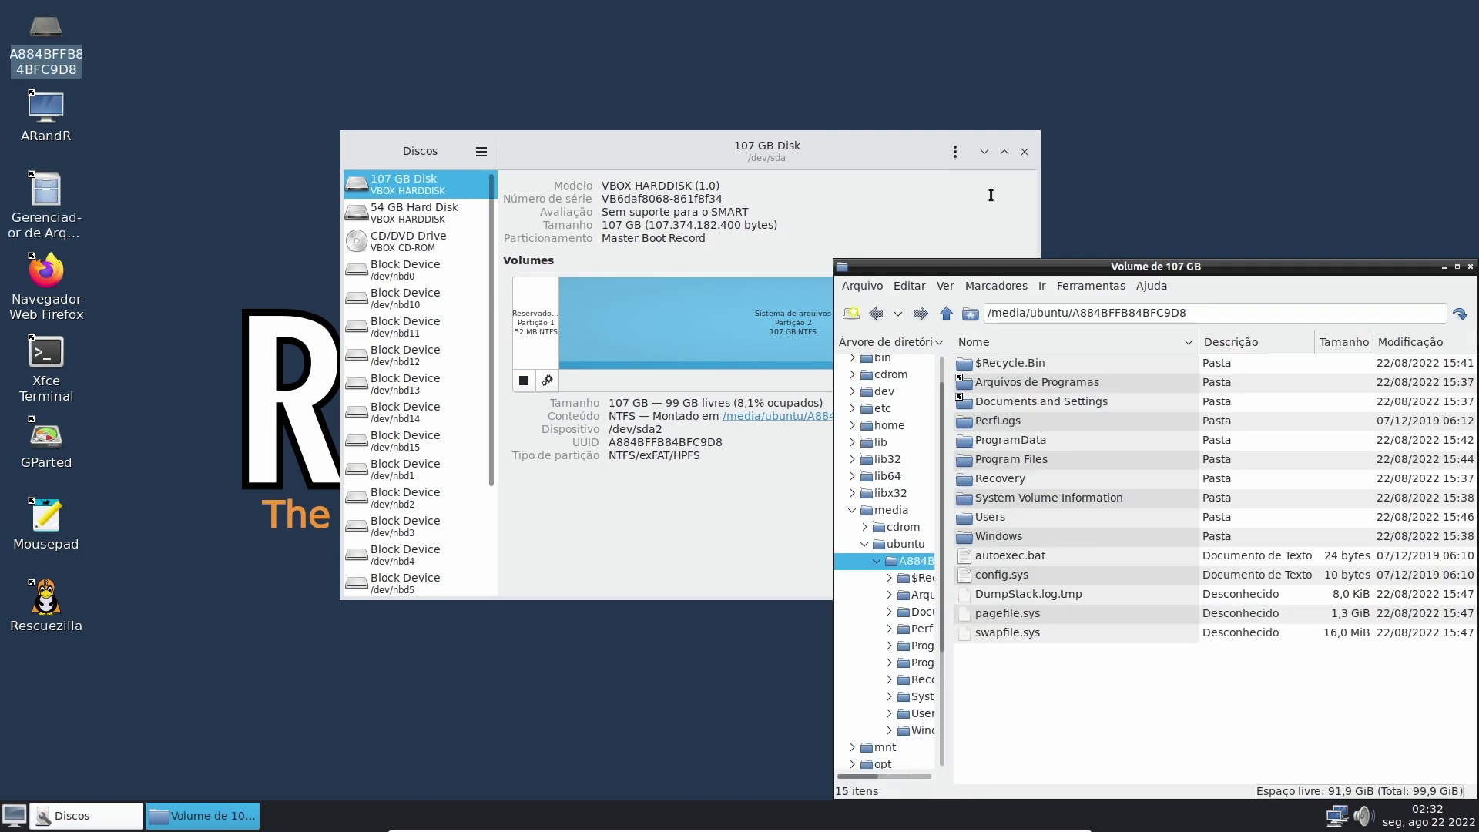
Browse the mounted 107 GB volume, looking into Arquivos de Programas and the Users/diolinux folder
drag(1208, 261, 715, 110)
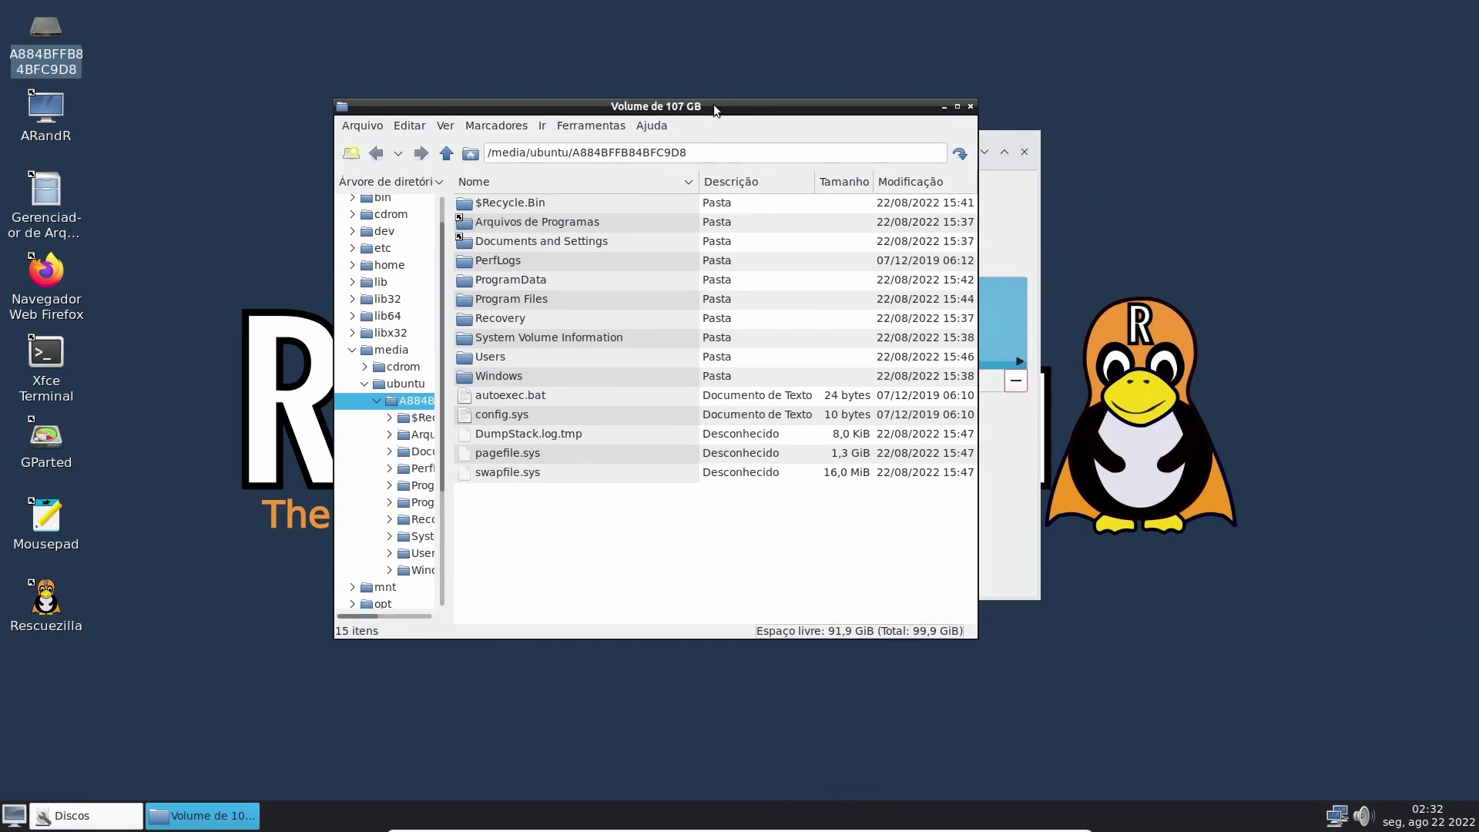
double_click(631, 228)
click(659, 259)
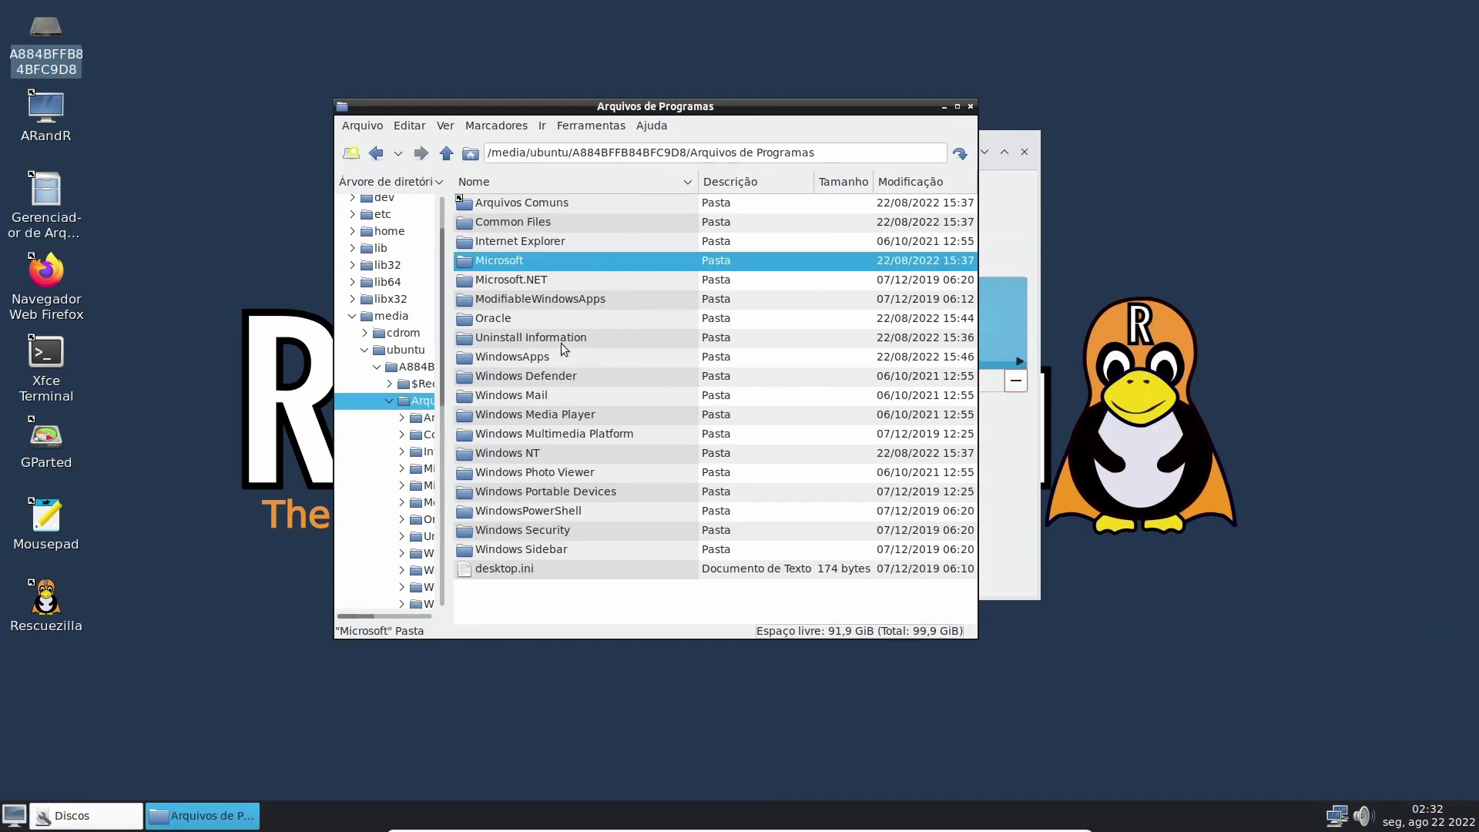
click(468, 153)
scroll(540, 400, down, 3)
scroll(540, 400, up, 3)
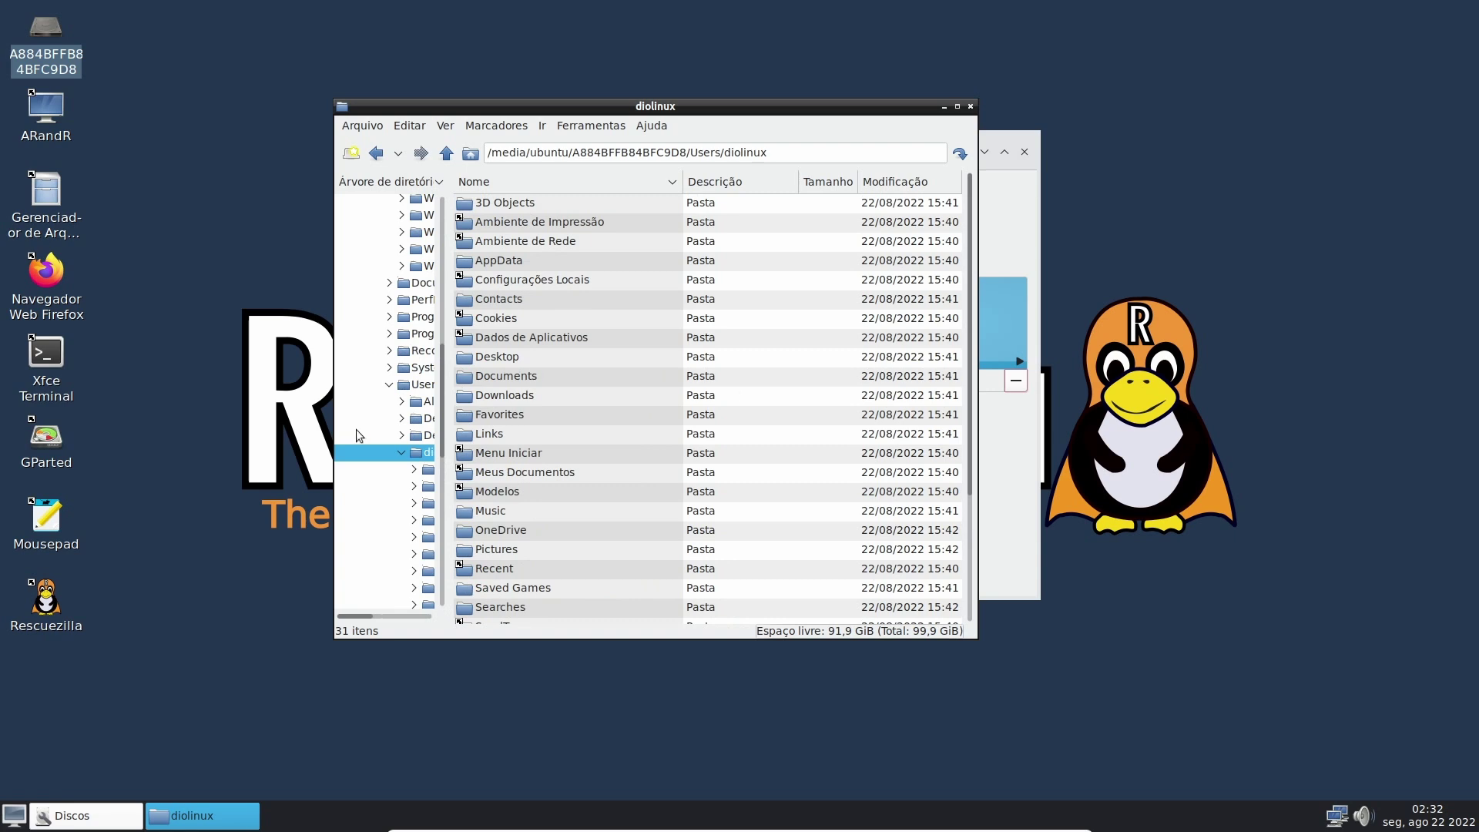
Open the Videos folder of the diolinux profile and bring up its context options
scroll(537, 524, down, 3)
click(522, 470)
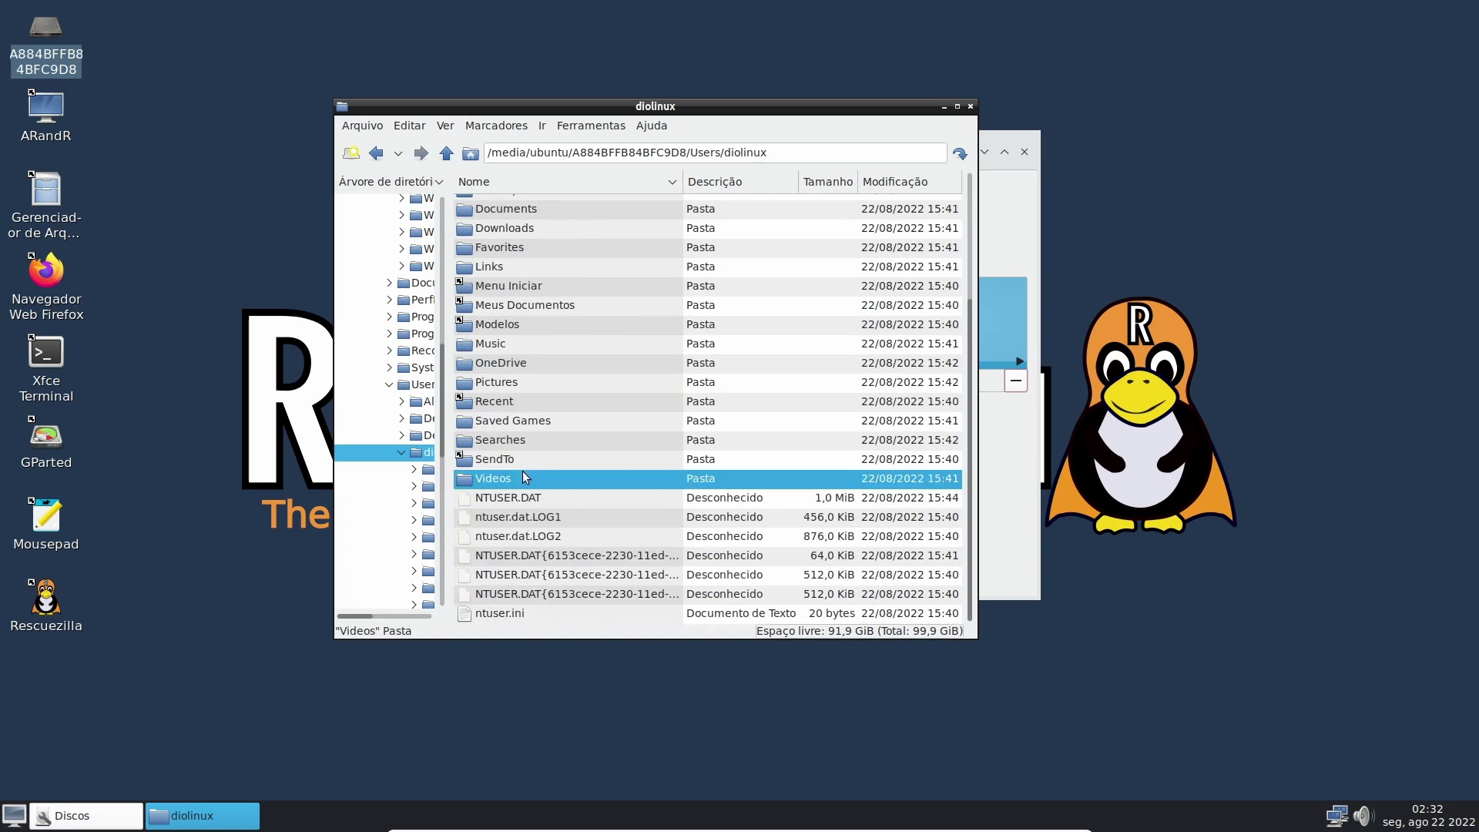
double_click(522, 470)
right_click(548, 201)
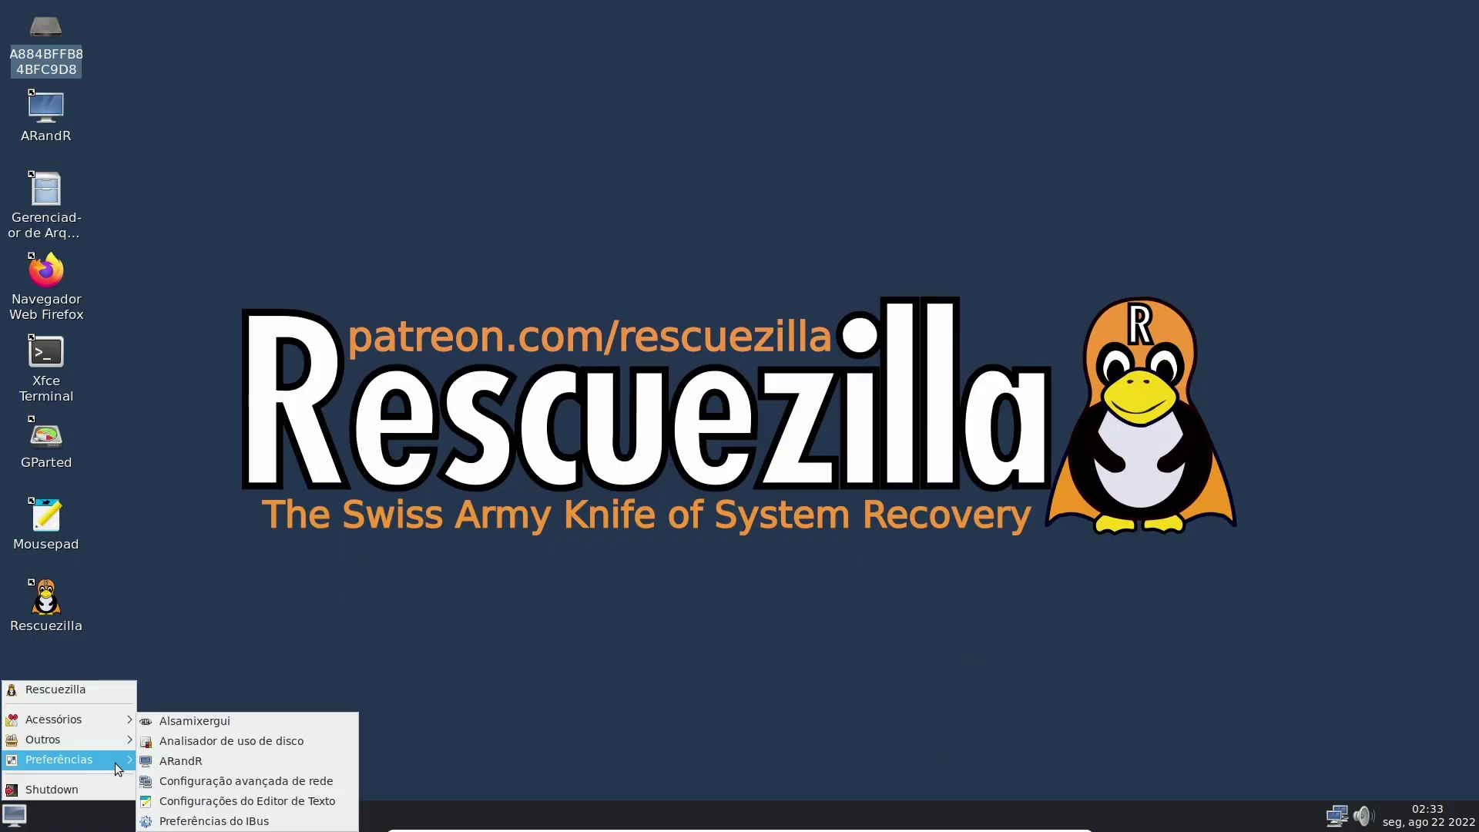
Open Analisador de uso de disco and analyze the mounted volume under /media/ubuntu
mouse_move(114, 745)
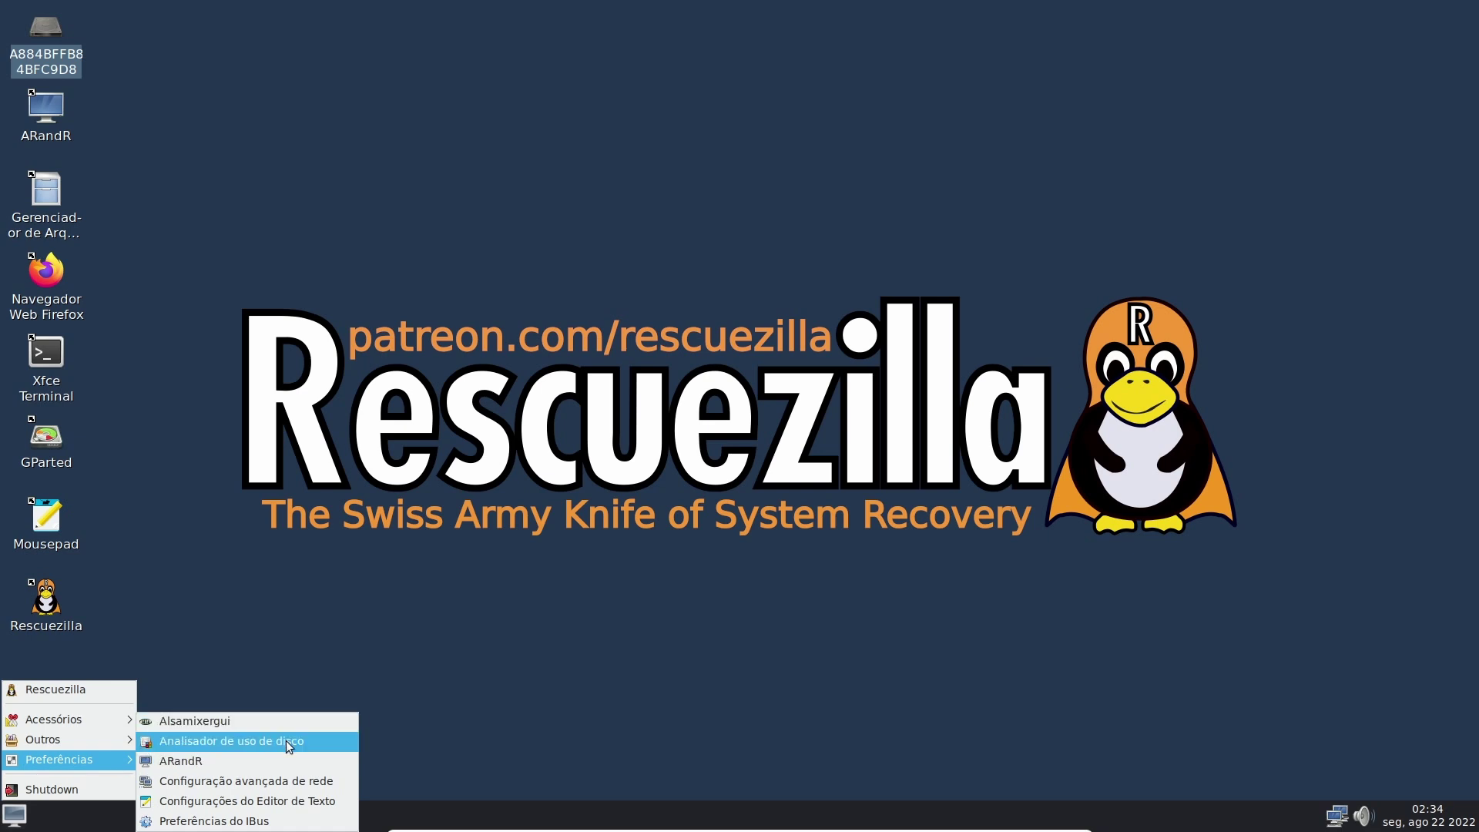
click(290, 746)
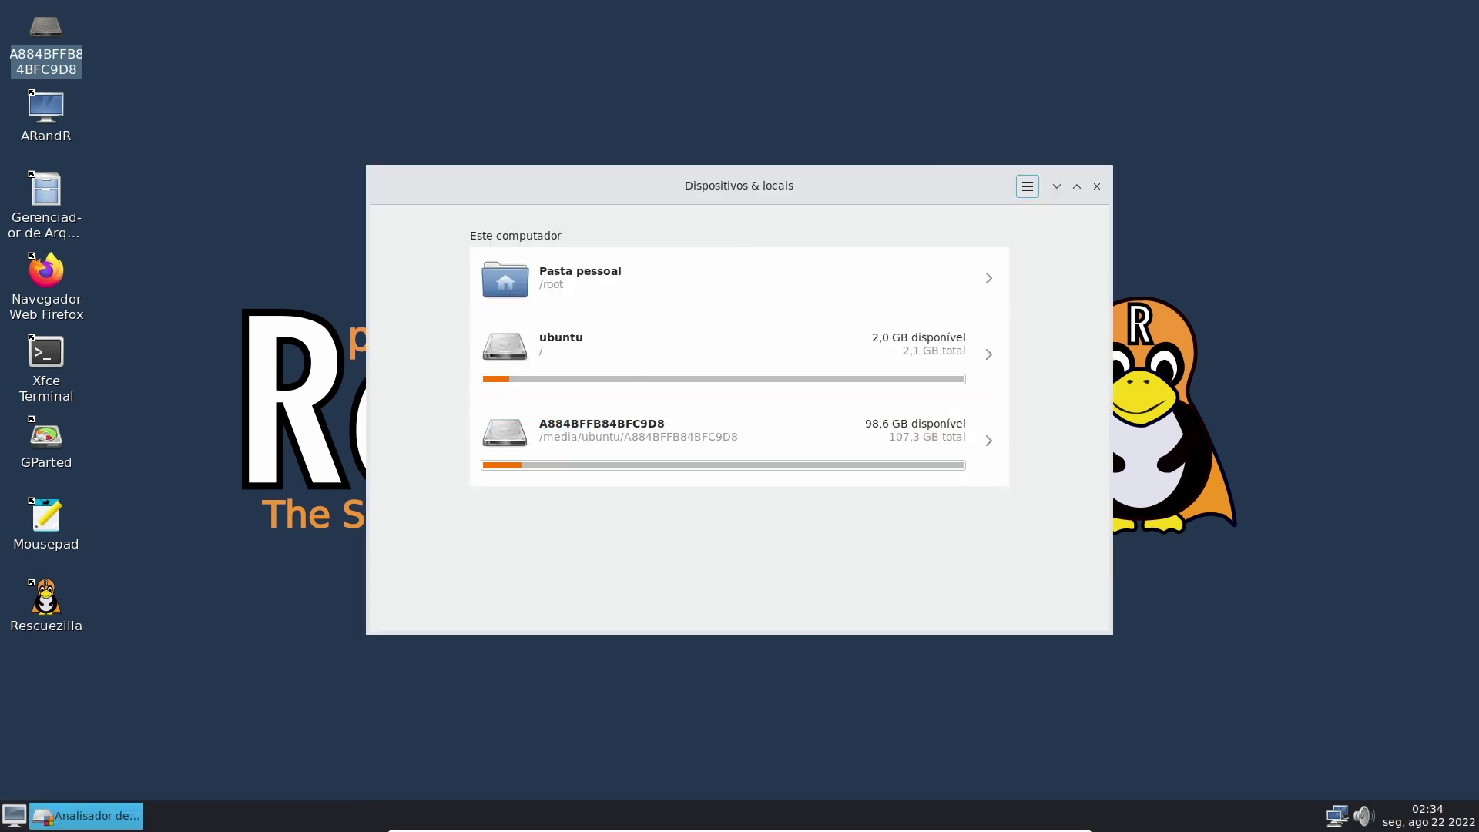
click(948, 424)
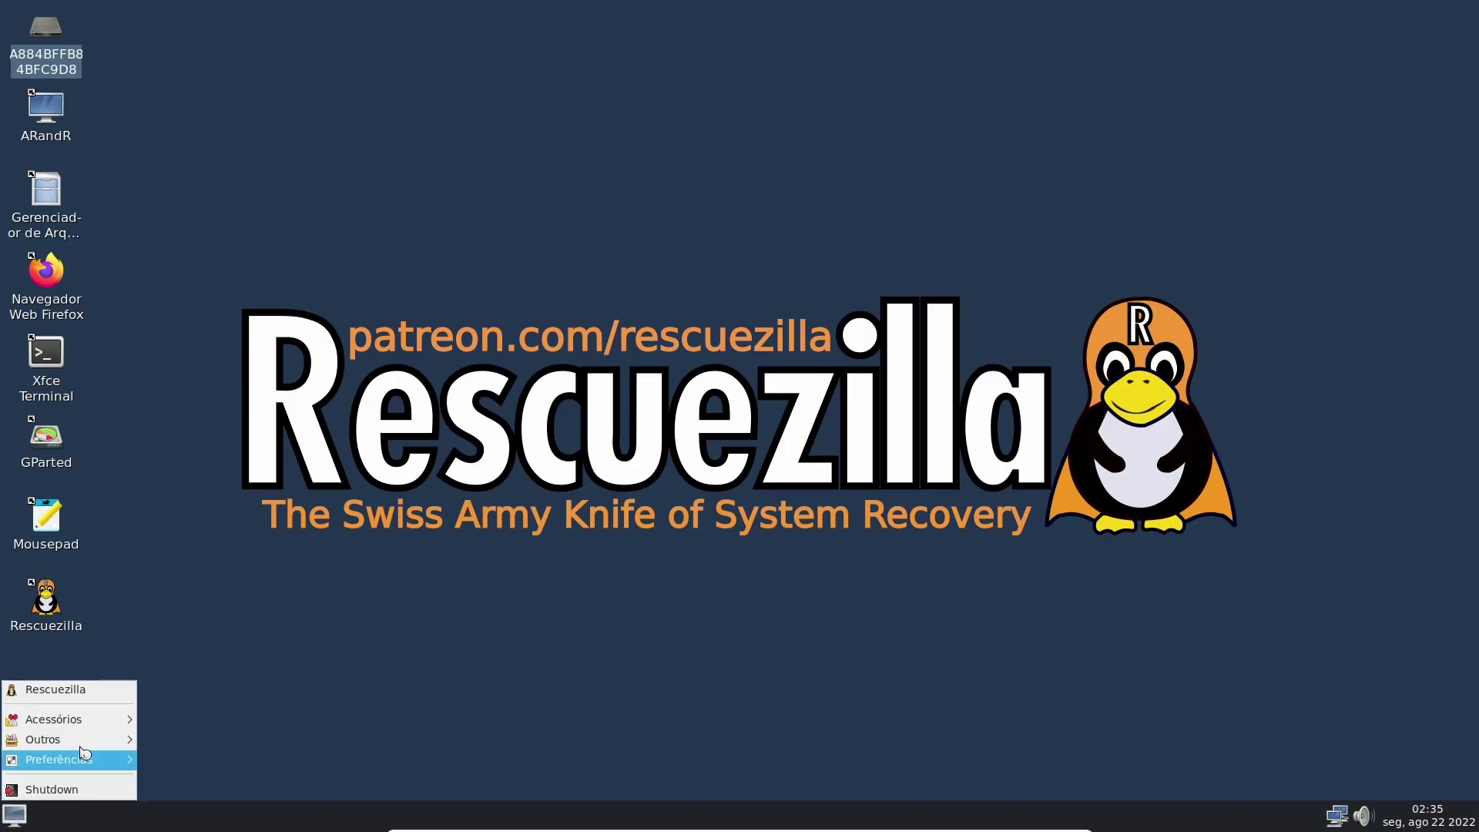
Launch the Photograph deep scan recovery tool
mouse_move(110, 738)
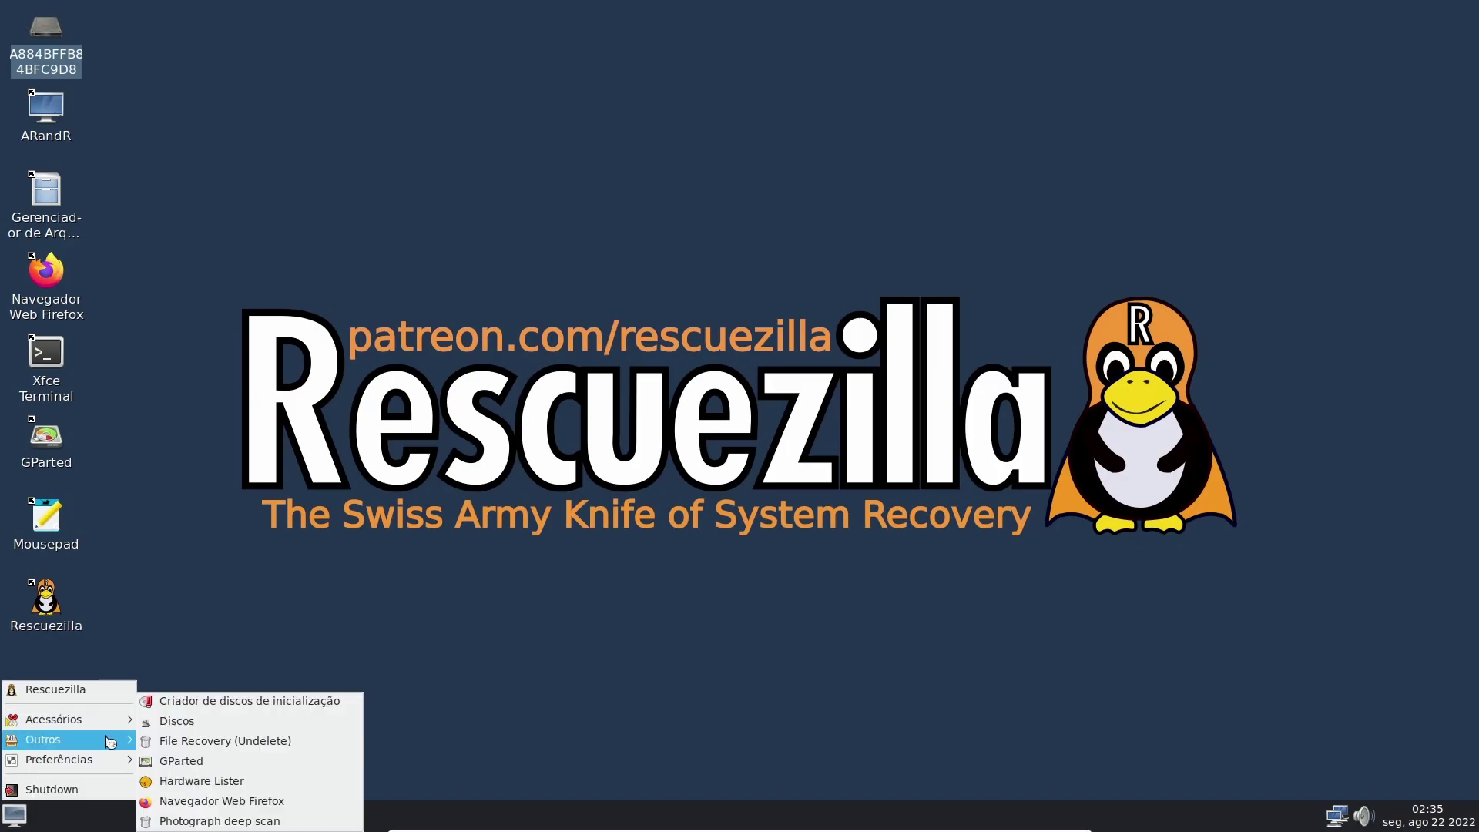
click(208, 821)
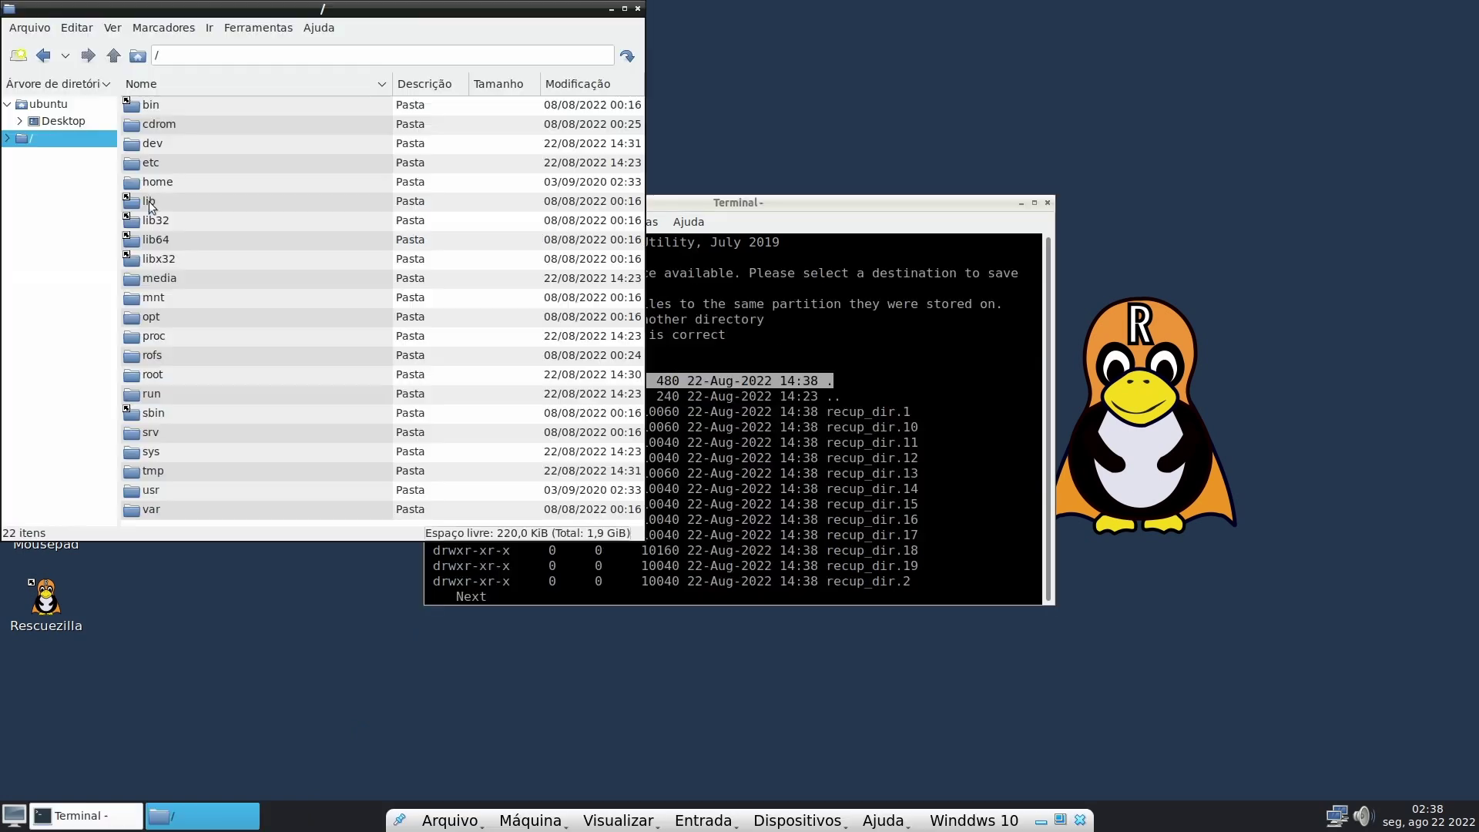
Check the recovered folders in /home and confirm /home as the destination in PhotoRec
double_click(154, 194)
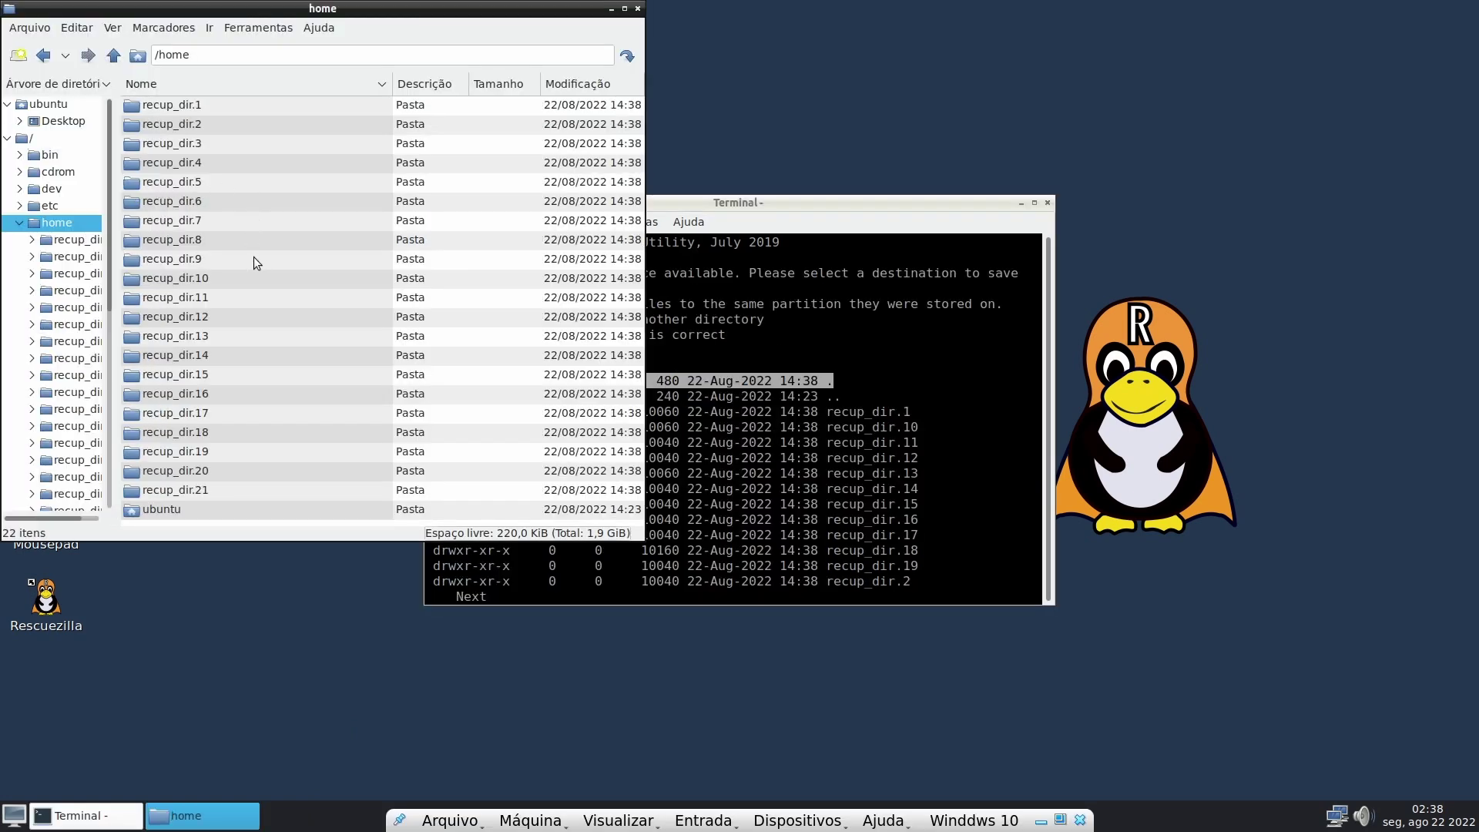
click(850, 555)
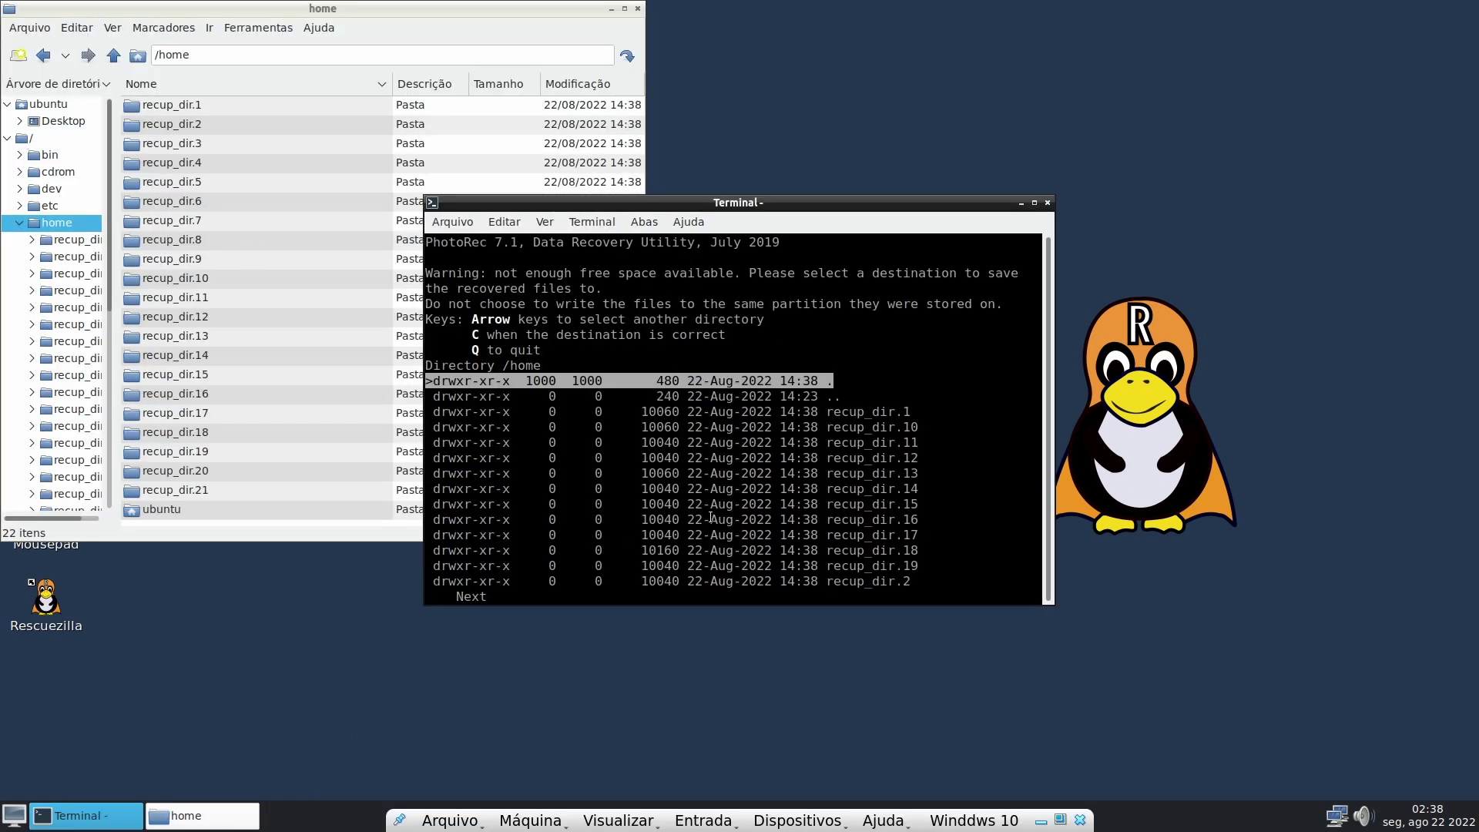
key(c)
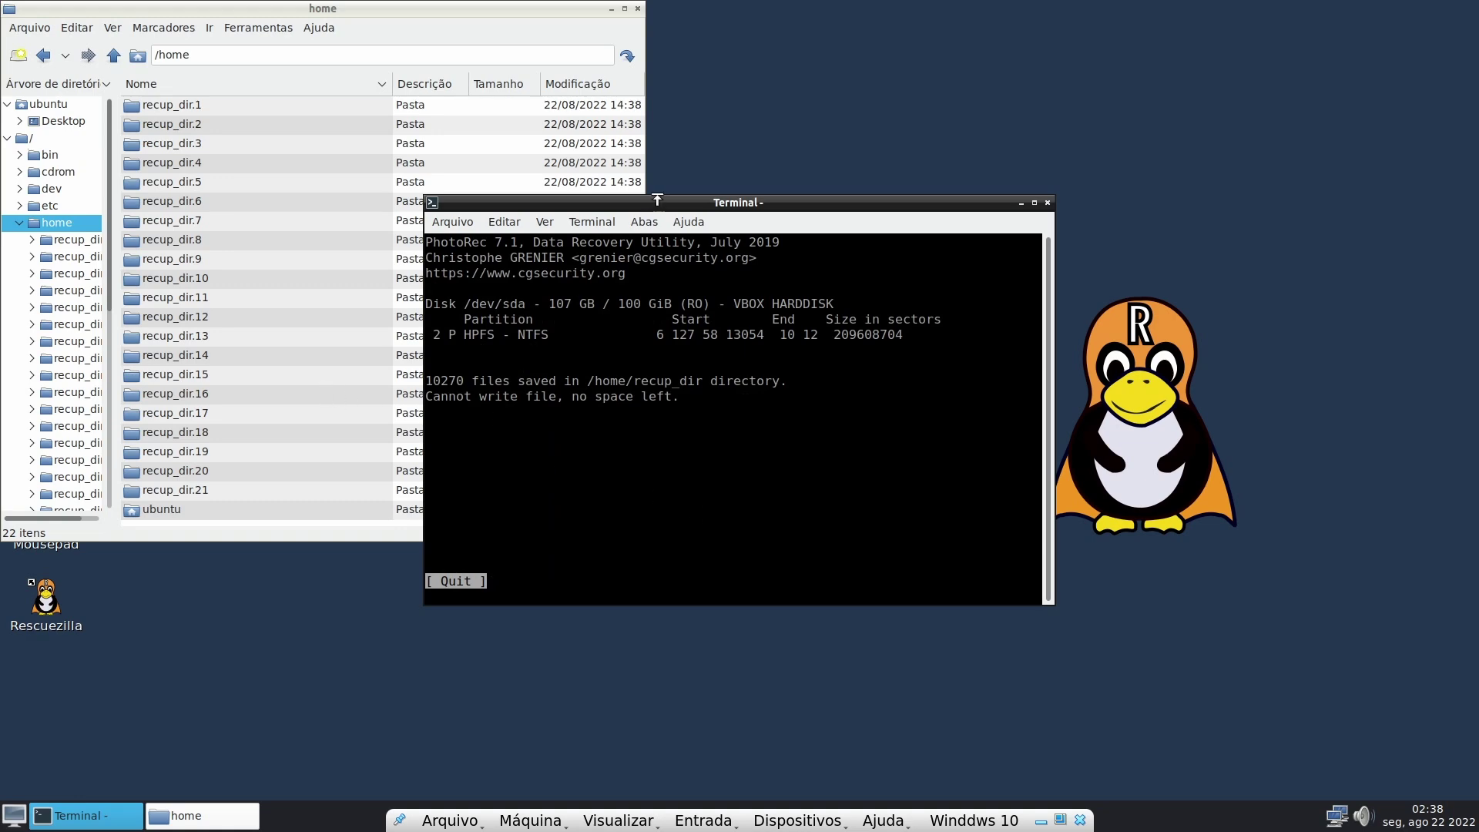
Open the recup_dir.12 folder in /home, view the recovered image f2769952.png and close it
drag(659, 202, 1052, 139)
double_click(238, 317)
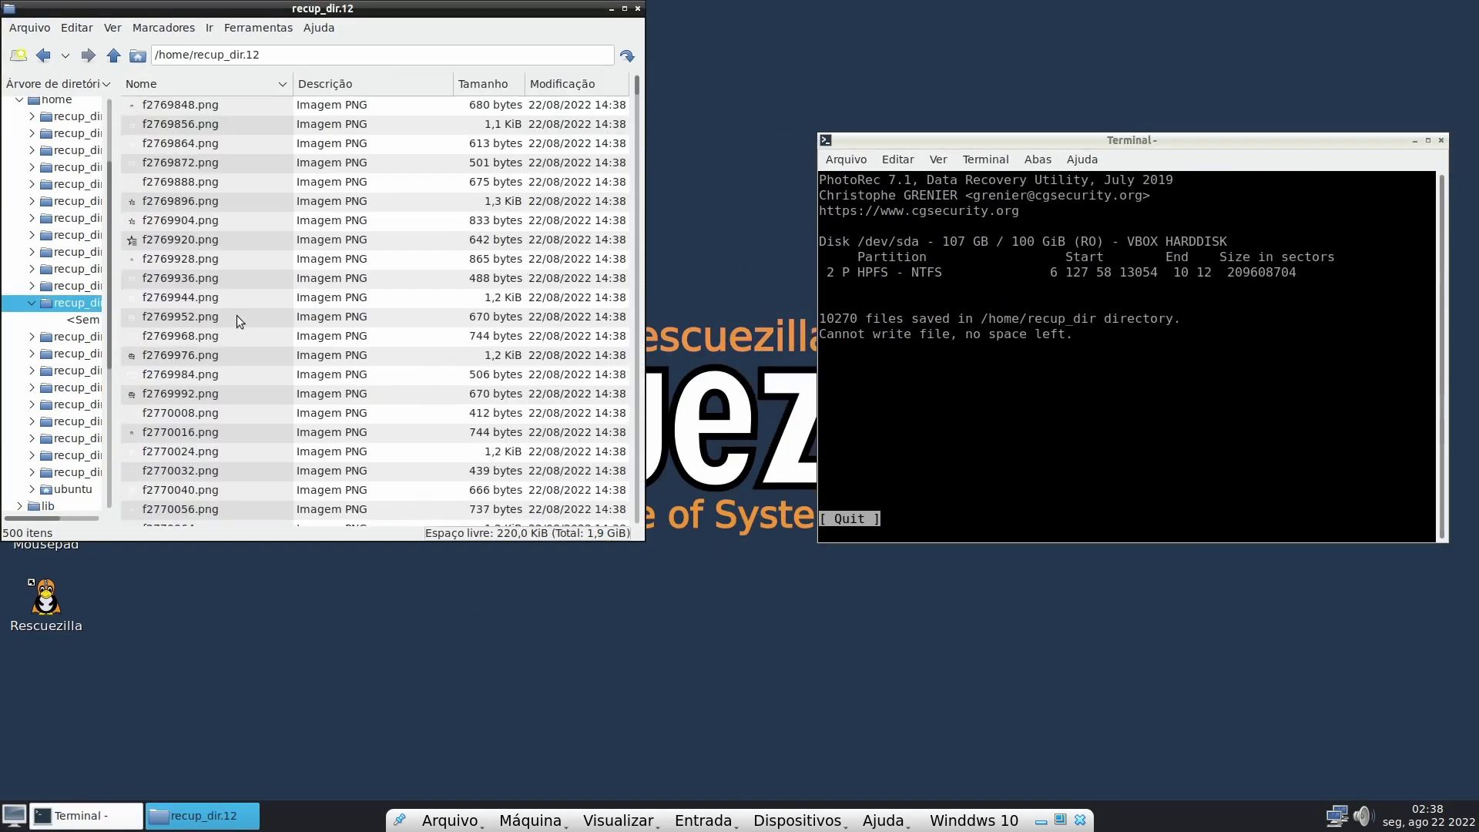
double_click(256, 325)
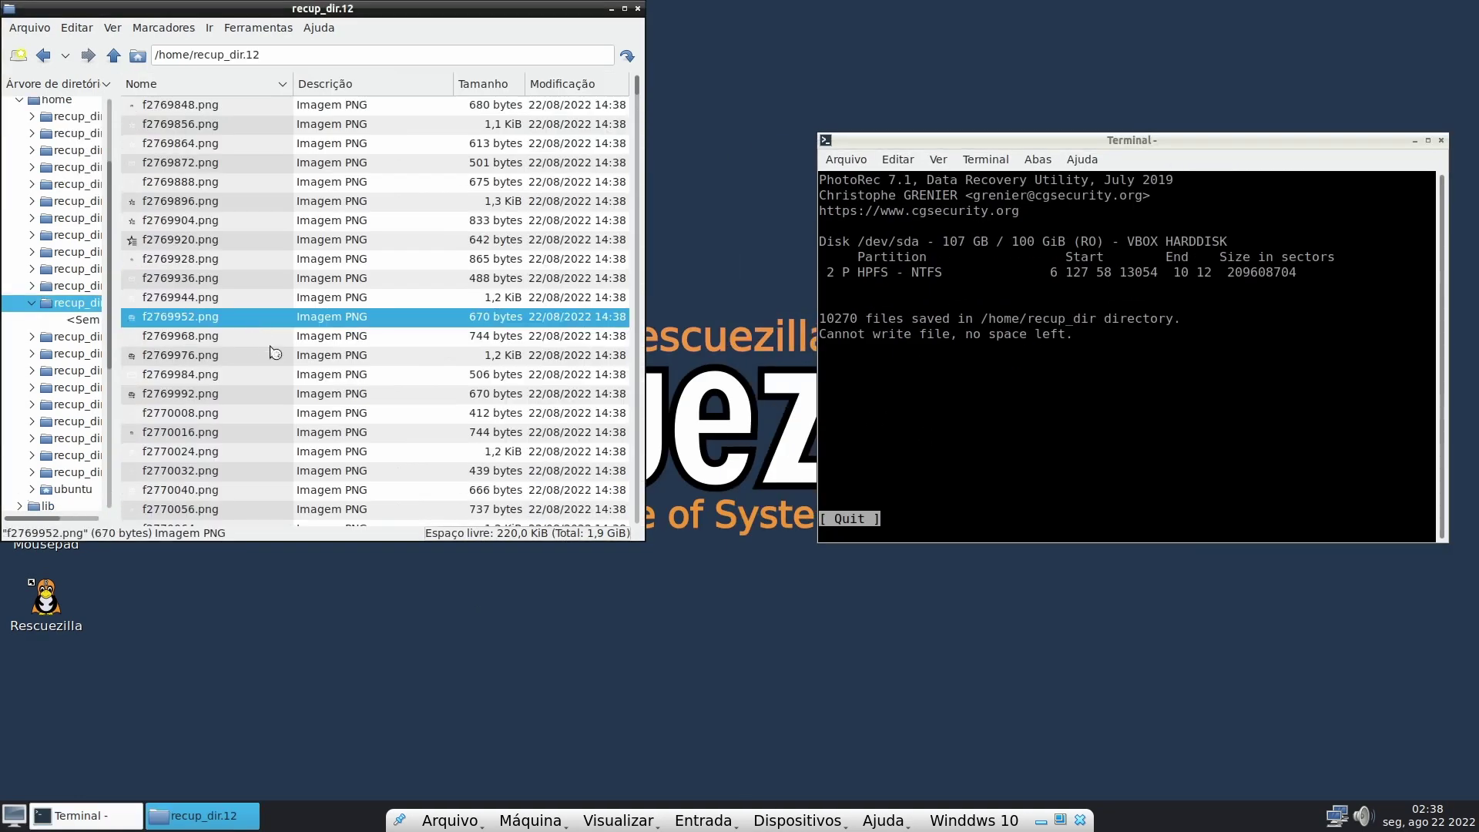
double_click(322, 395)
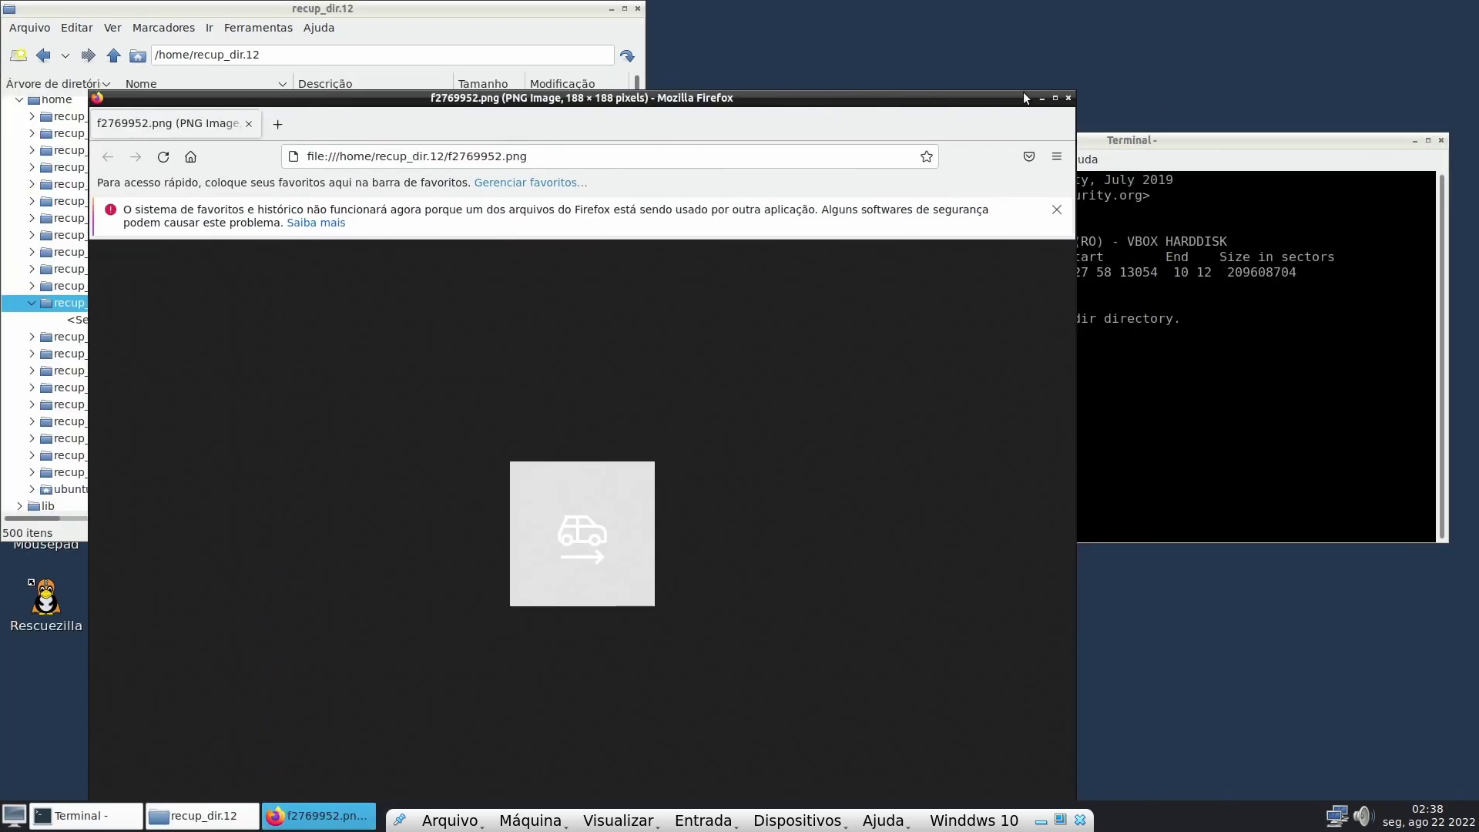
click(1069, 99)
drag(417, 8, 691, 74)
click(340, 122)
click(413, 185)
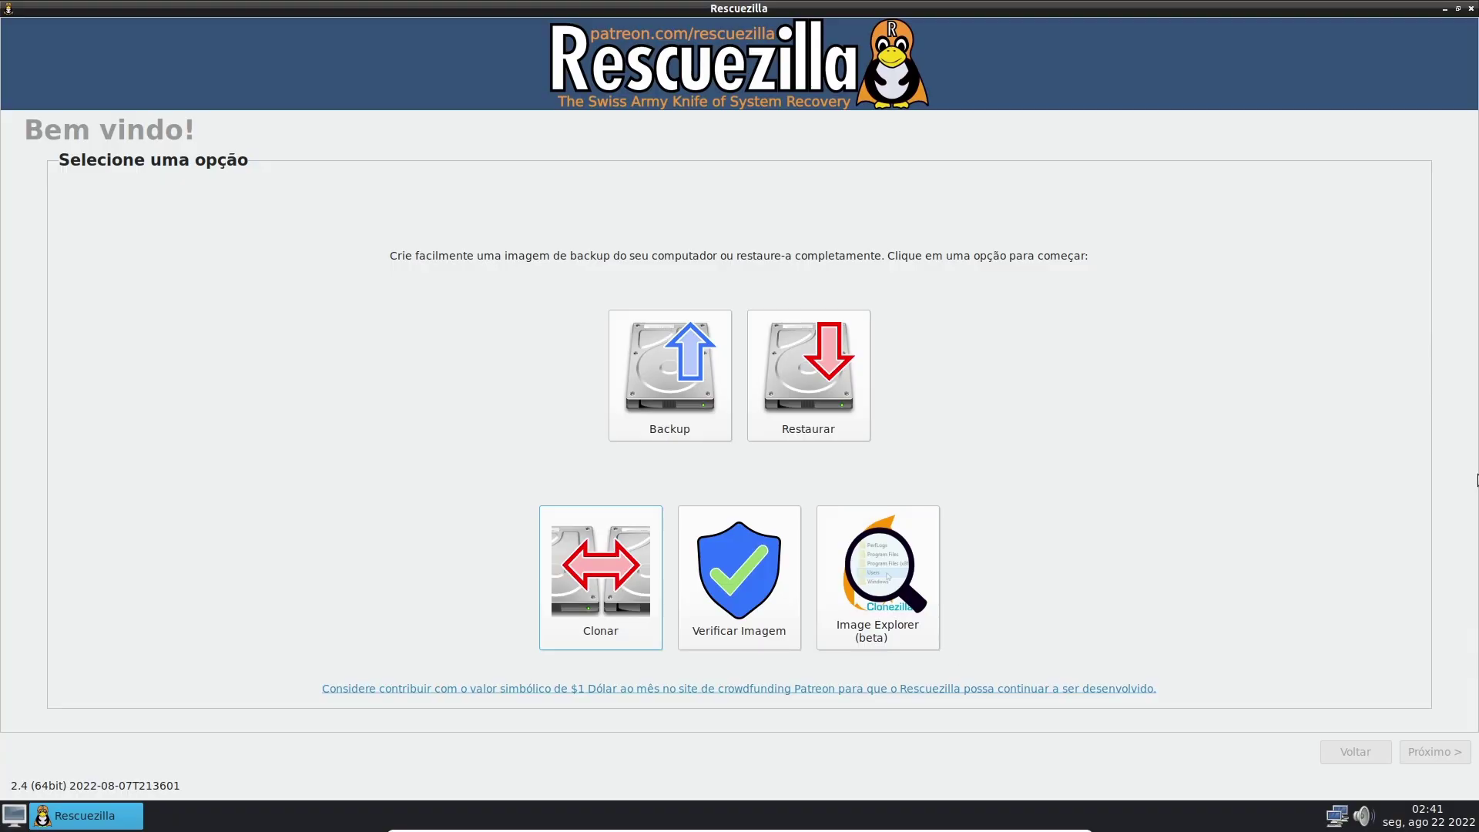
Start a backup of the 100GB drive #1 and keep both of its NTFS partitions selected
click(682, 353)
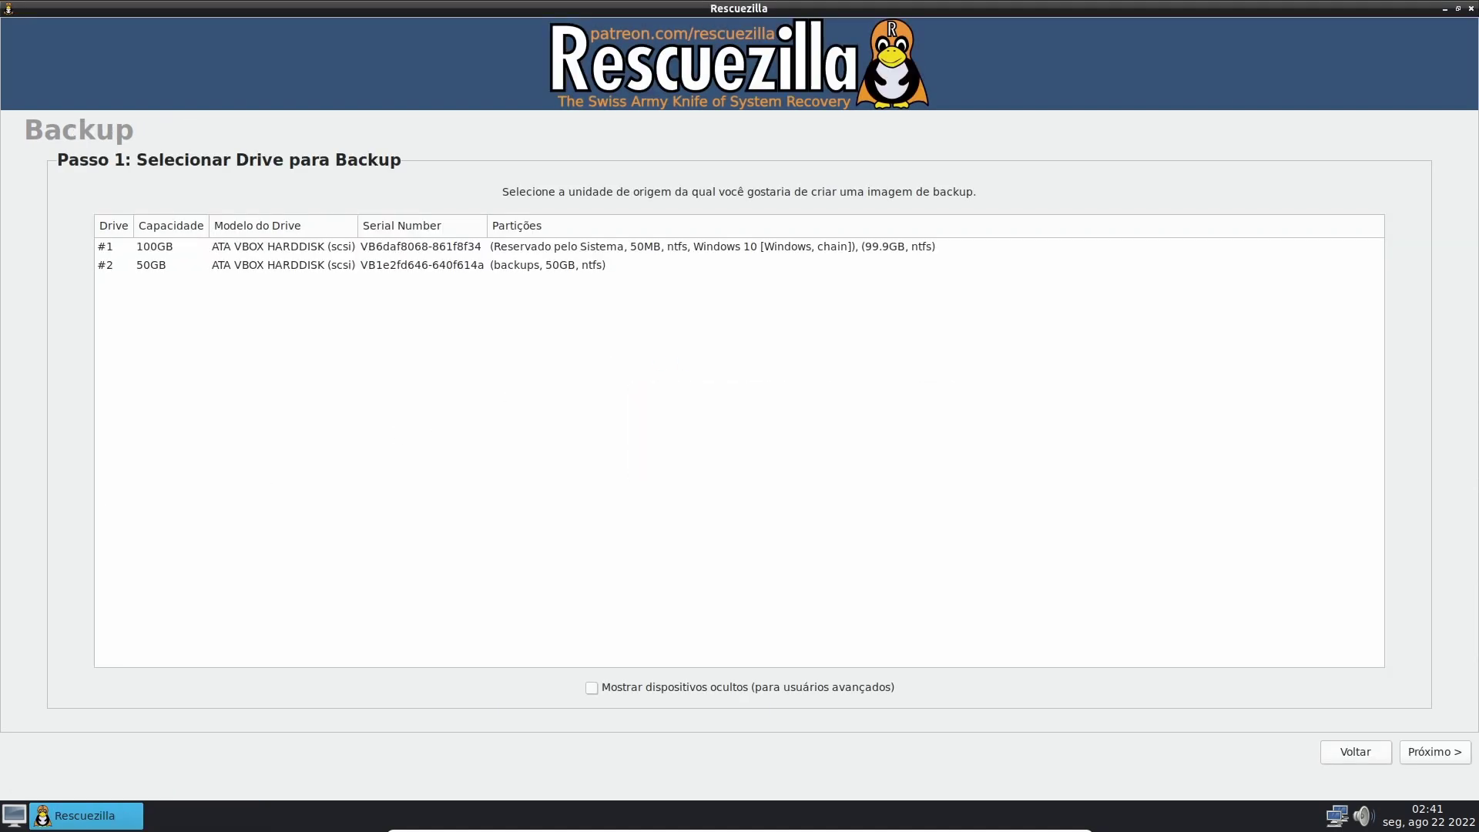
click(778, 249)
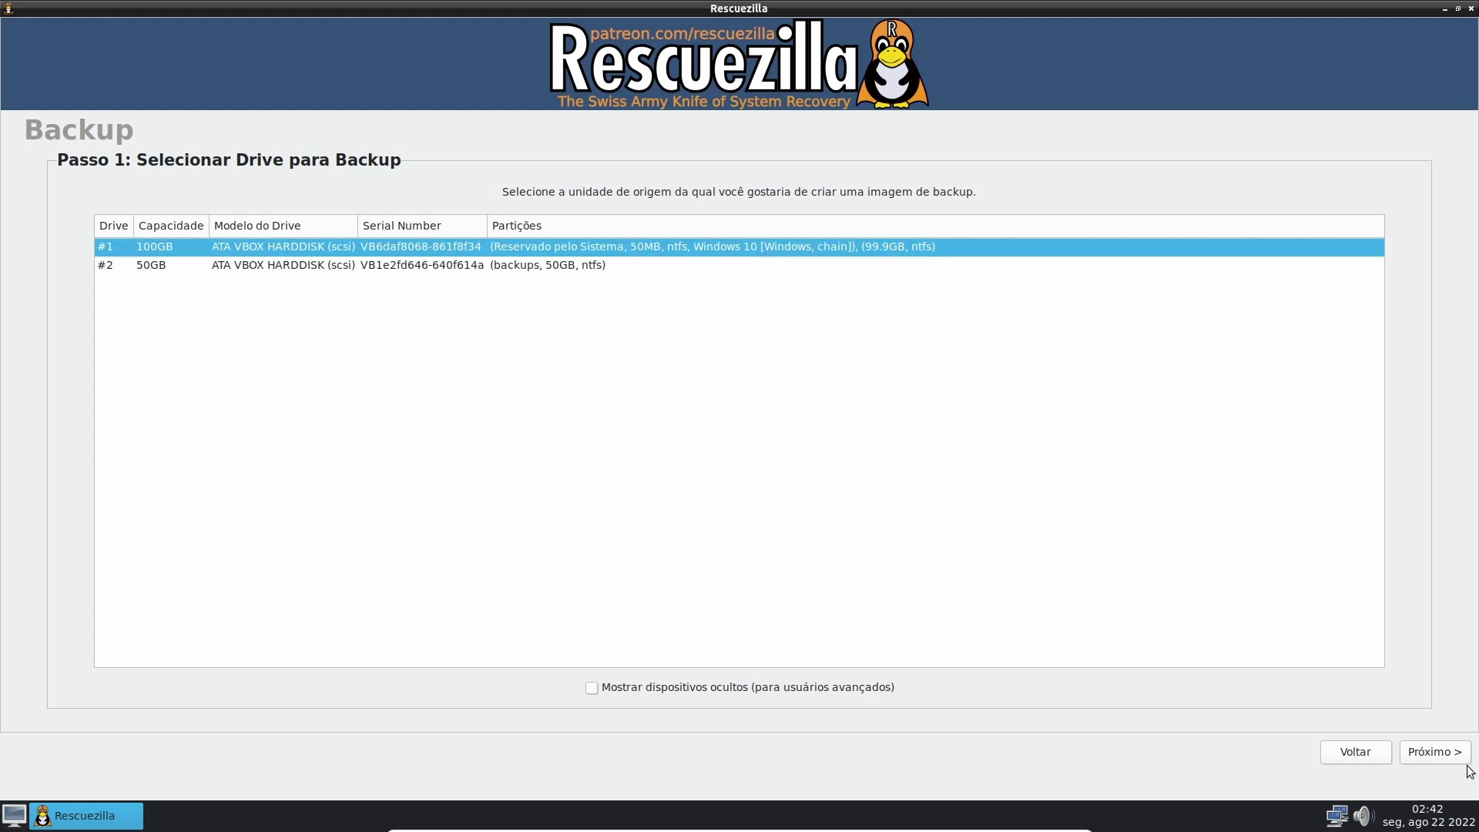
click(1443, 757)
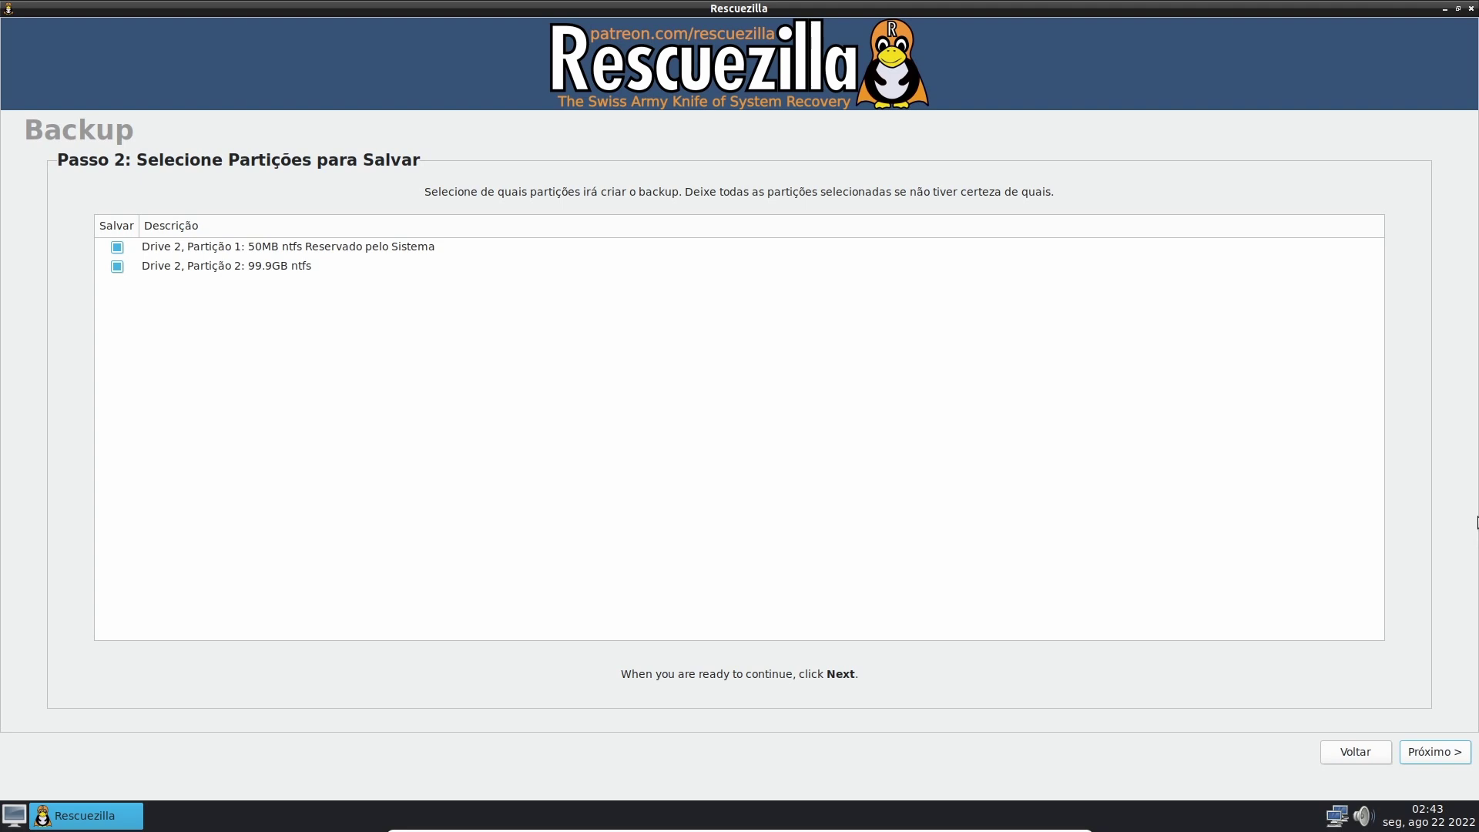
click(1434, 752)
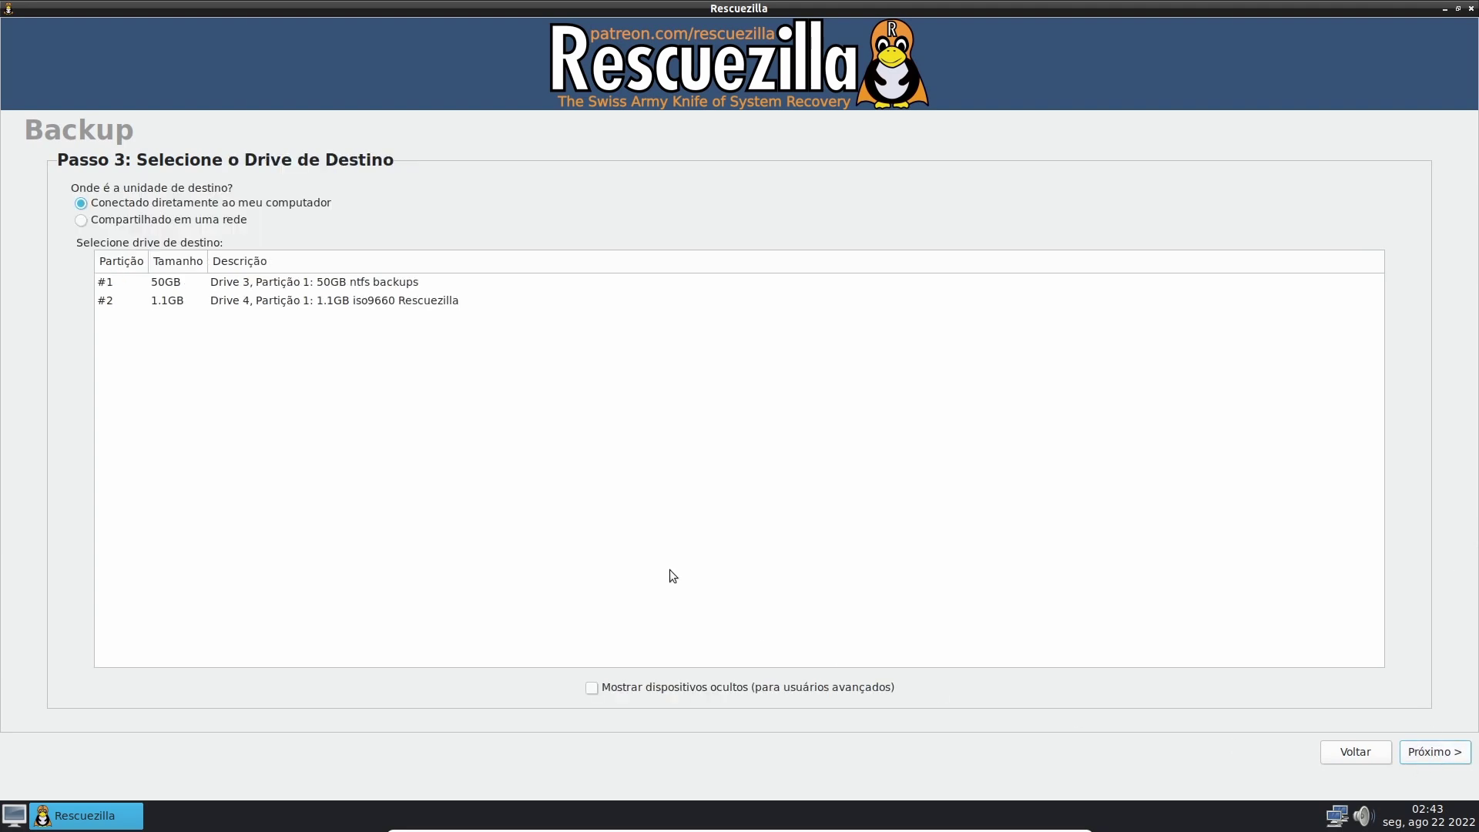
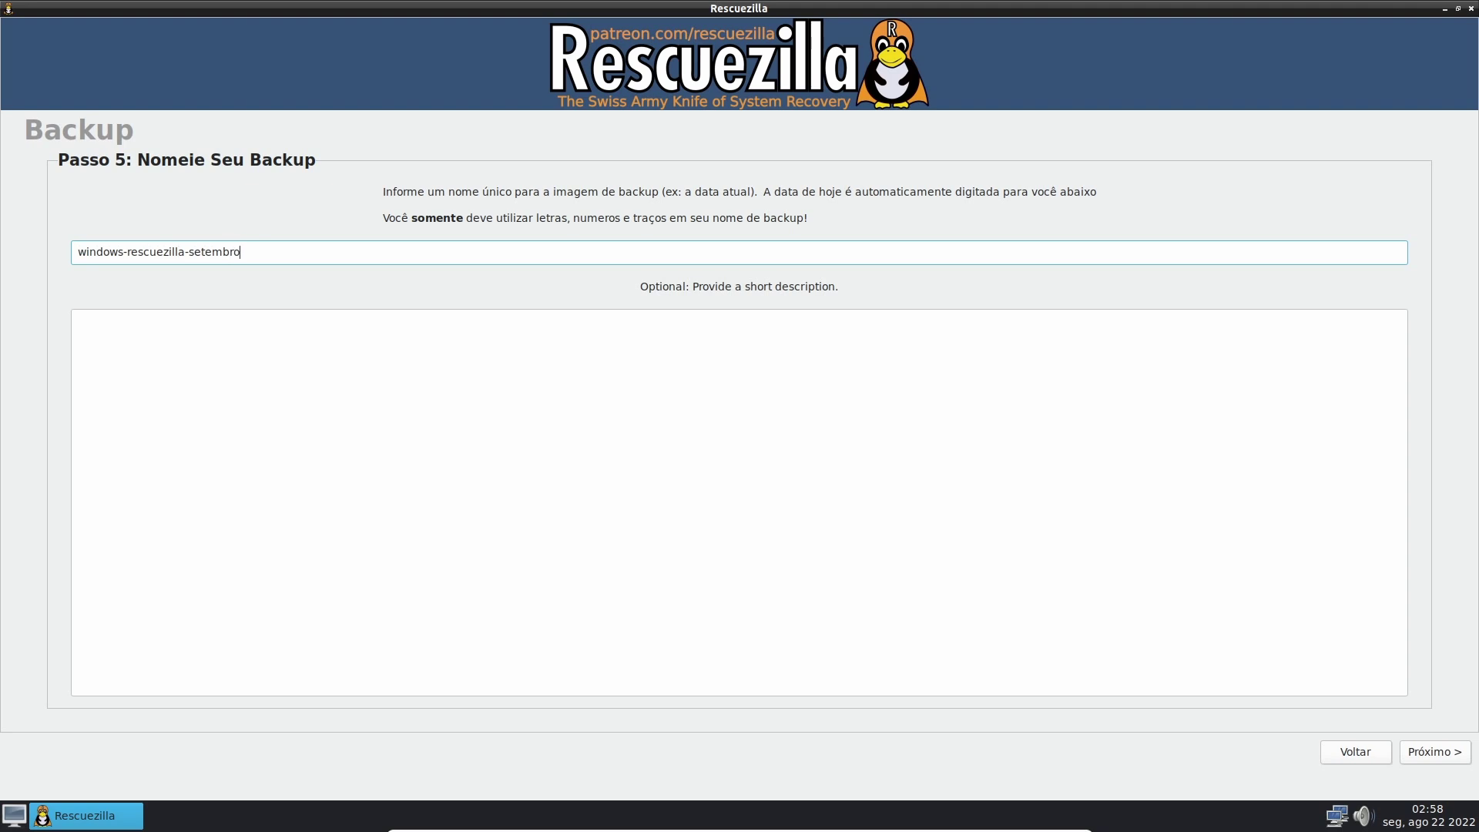
Confirm the backup name windows-rescuezilla-setembro-22 and start the backup with gzip compression at level 6
click(1436, 760)
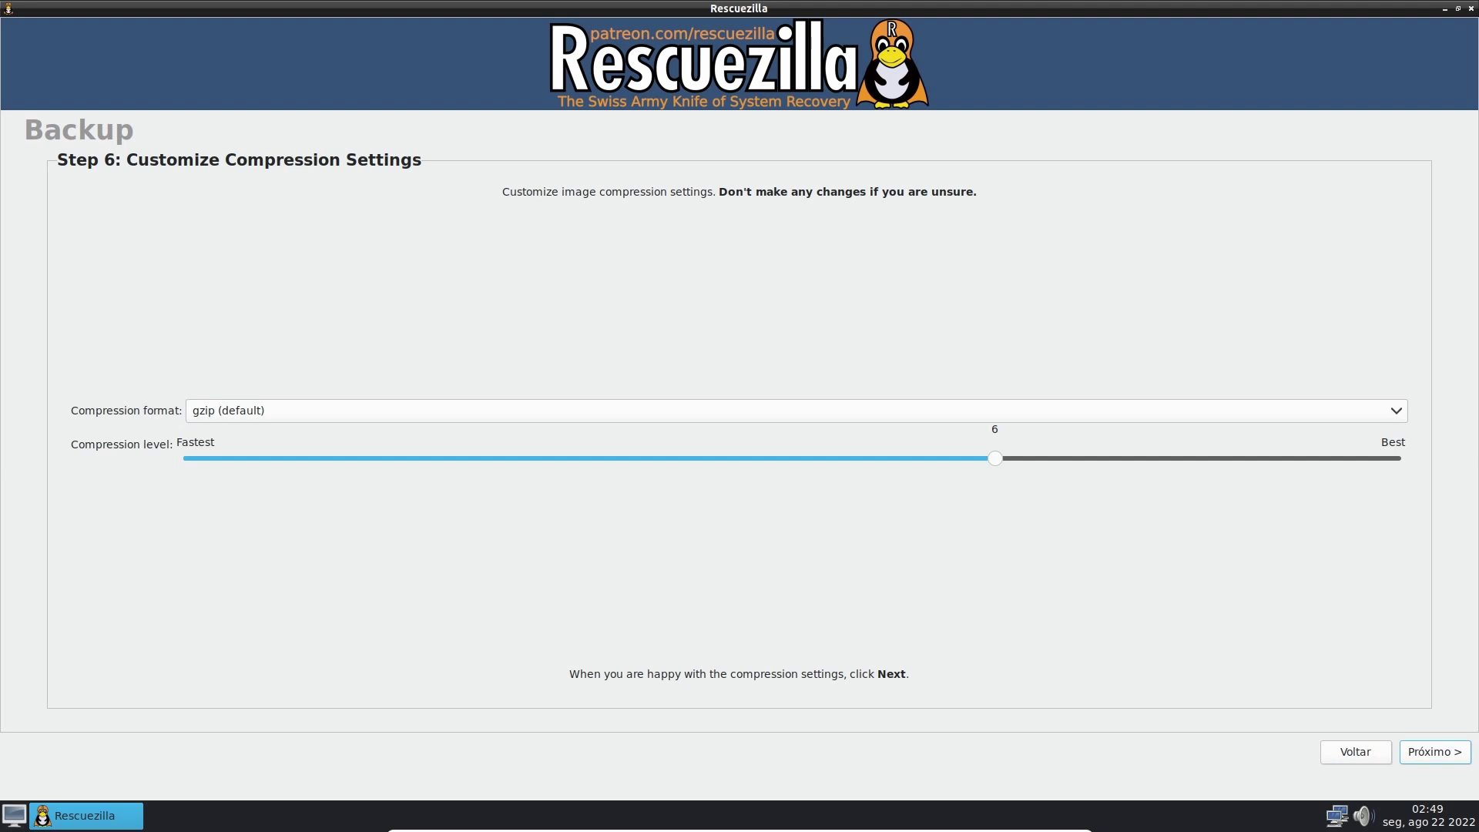
click(790, 412)
click(1458, 757)
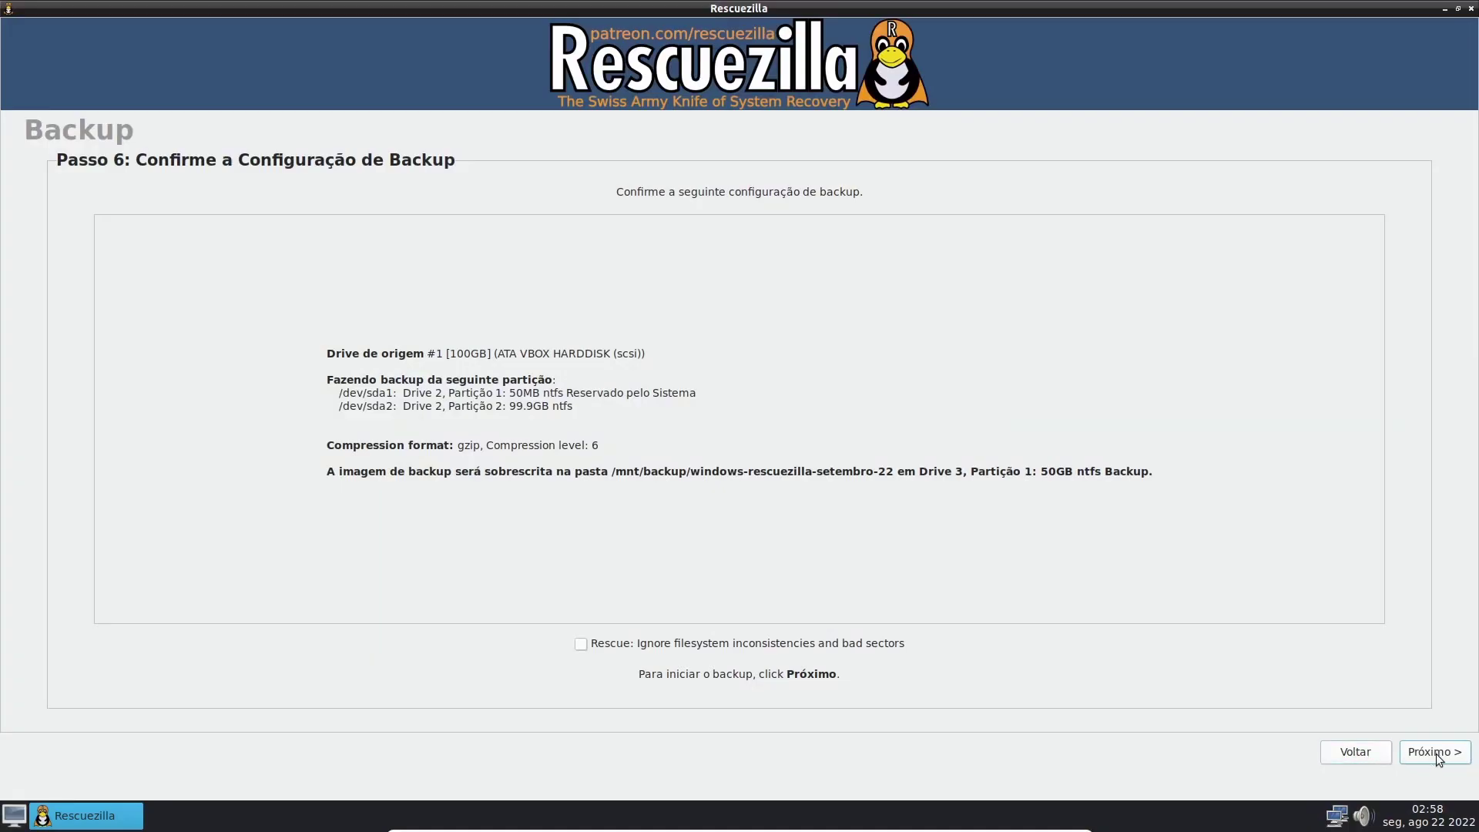
click(1436, 753)
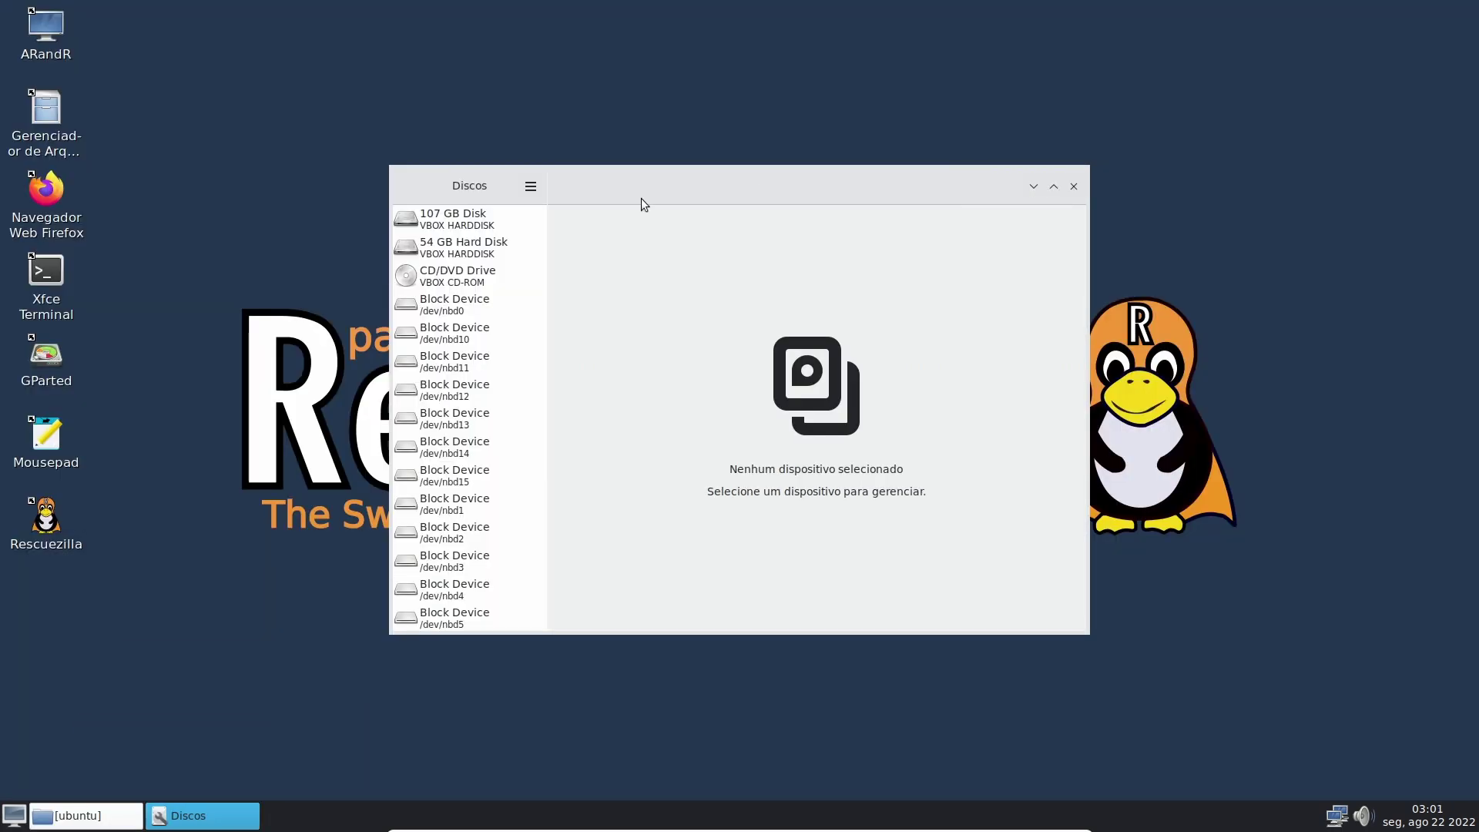
Mount the Backup partition of the 54 GB Hard Disk in Discos and open it in the file manager
click(473, 247)
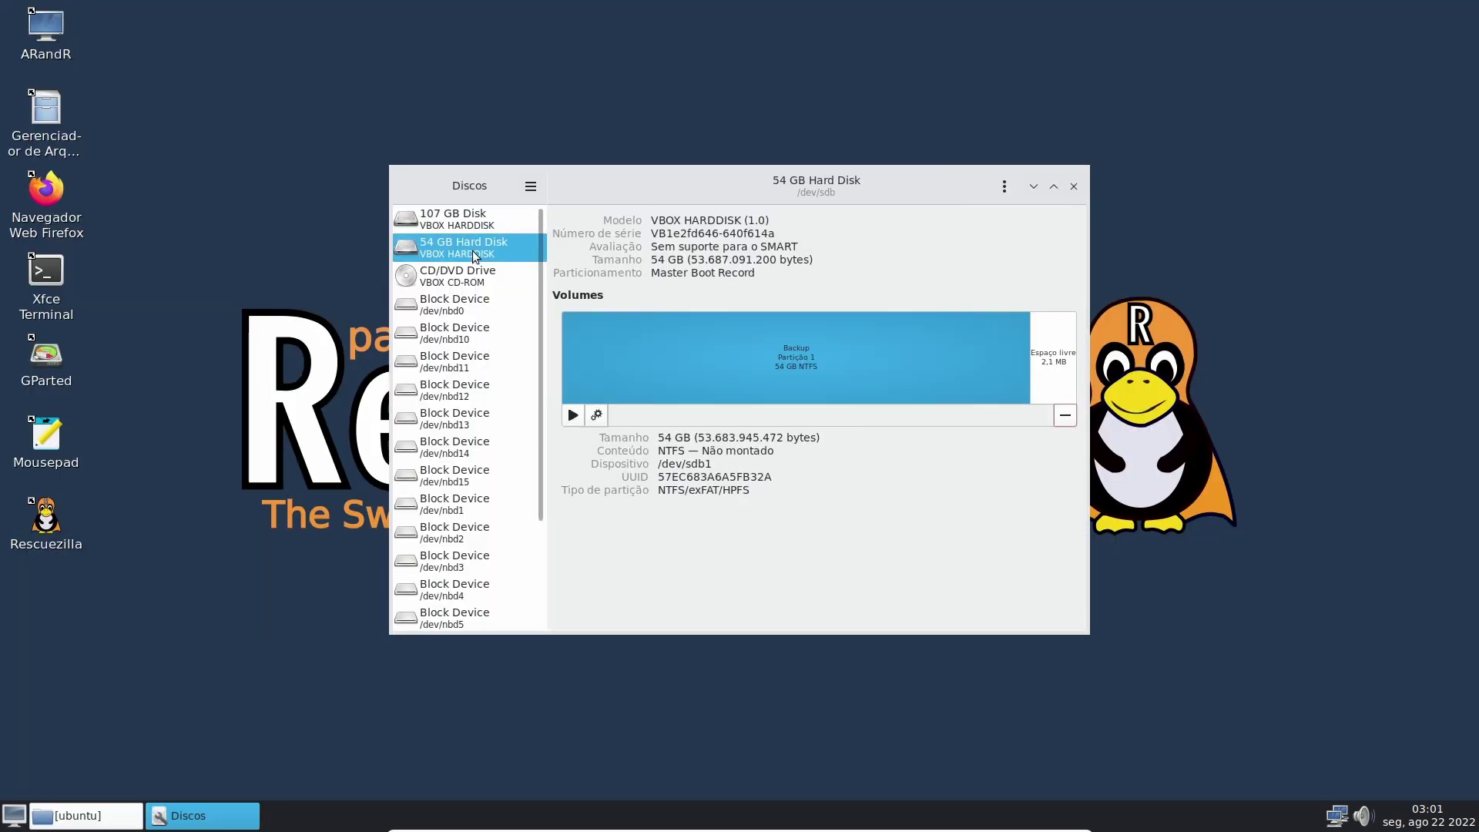
click(572, 421)
double_click(47, 112)
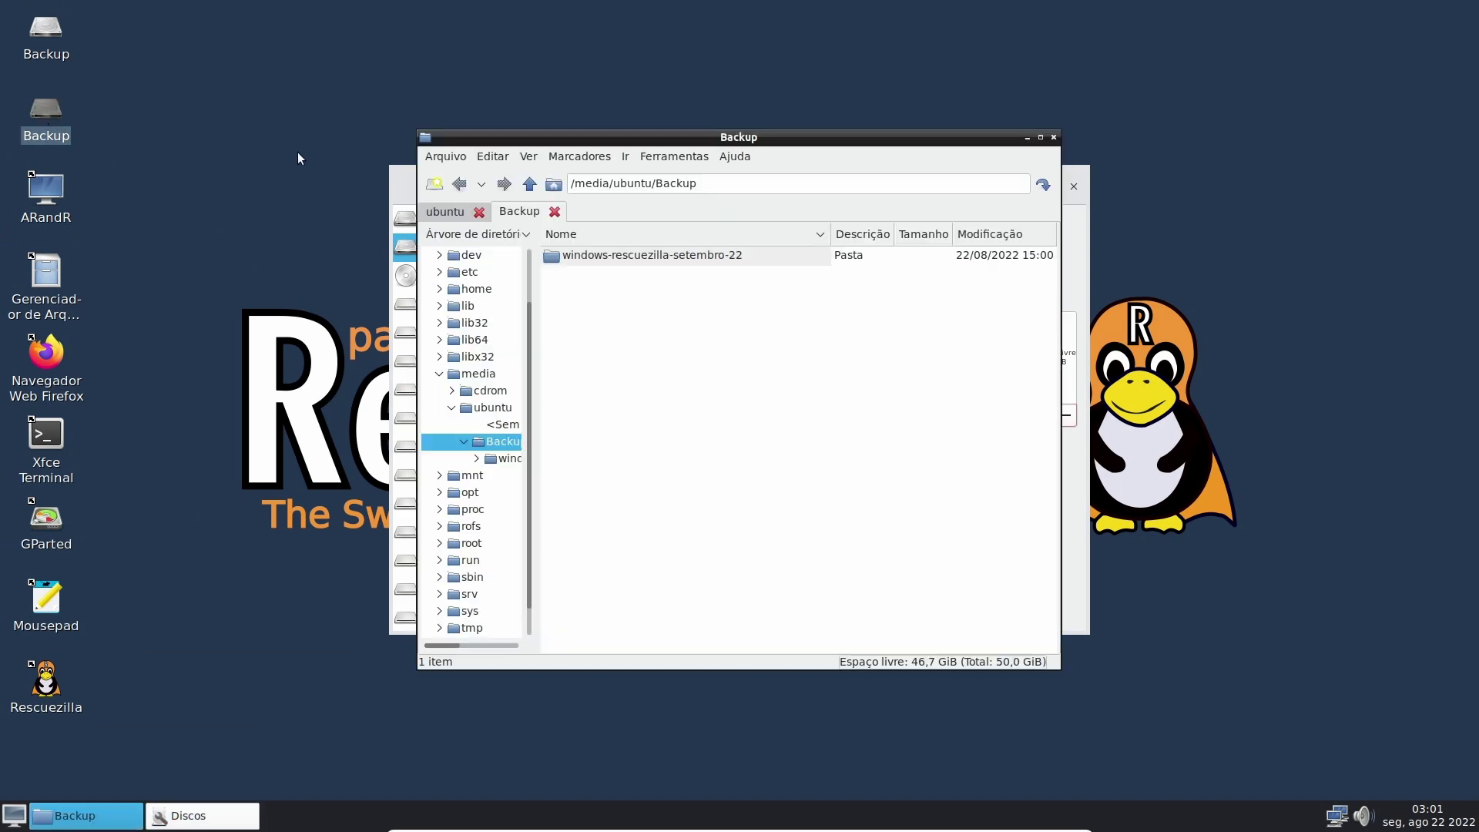
Look through the windows-rescuezilla-setembro-22 backup folder's files and open the folder's properties
double_click(759, 259)
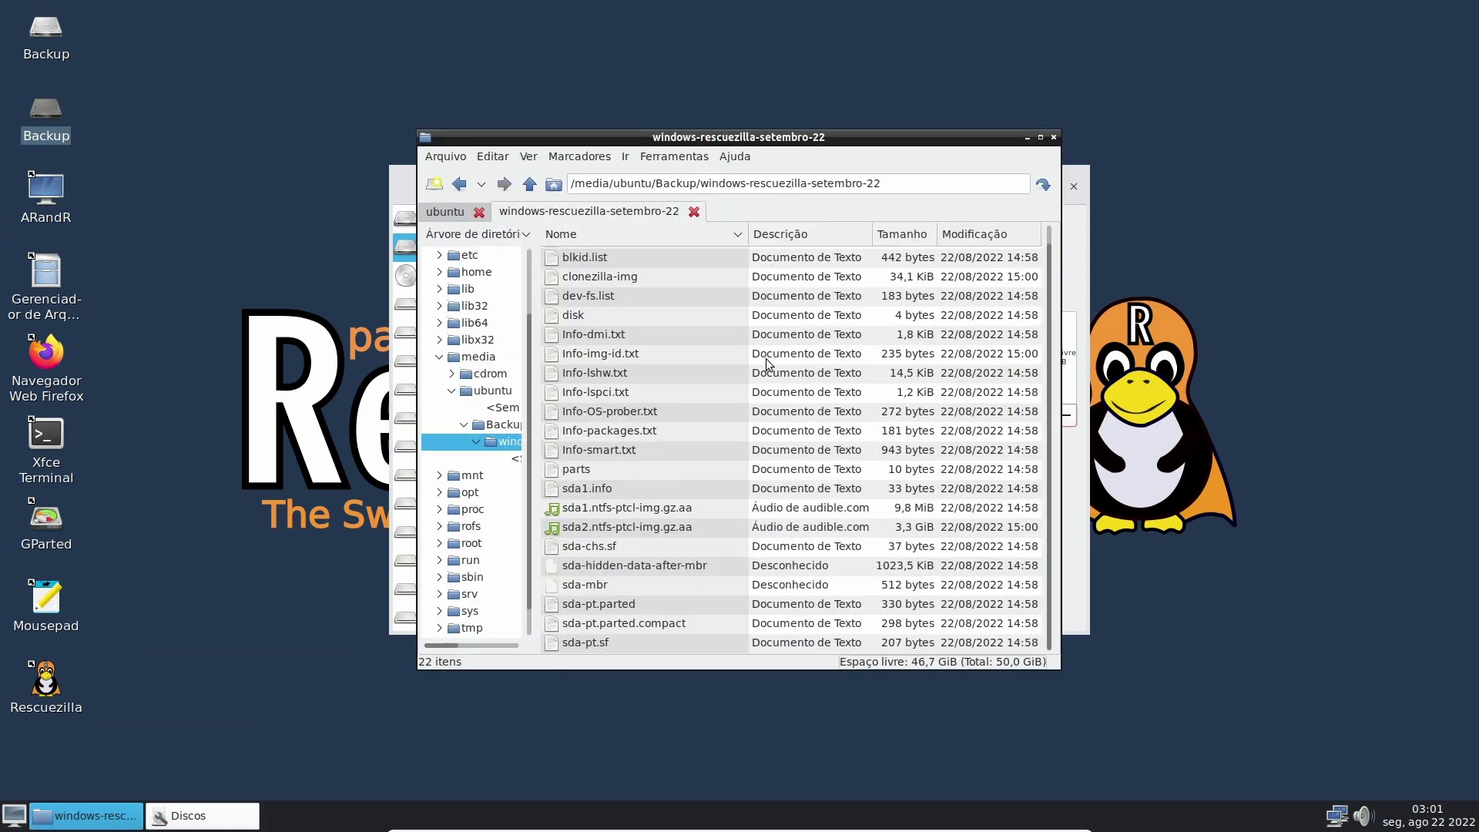
key(BackSpace)
right_click(709, 248)
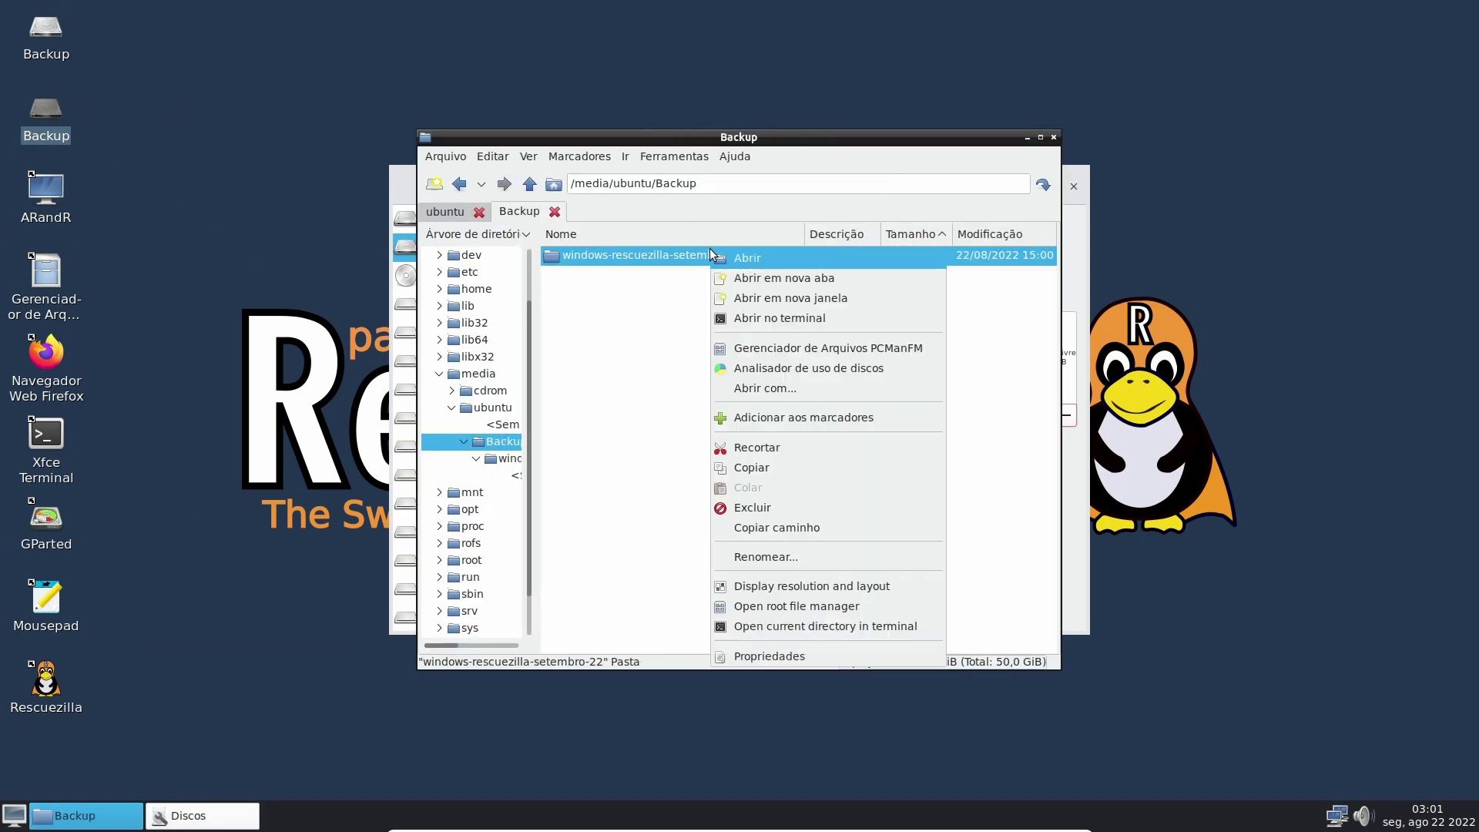
click(819, 654)
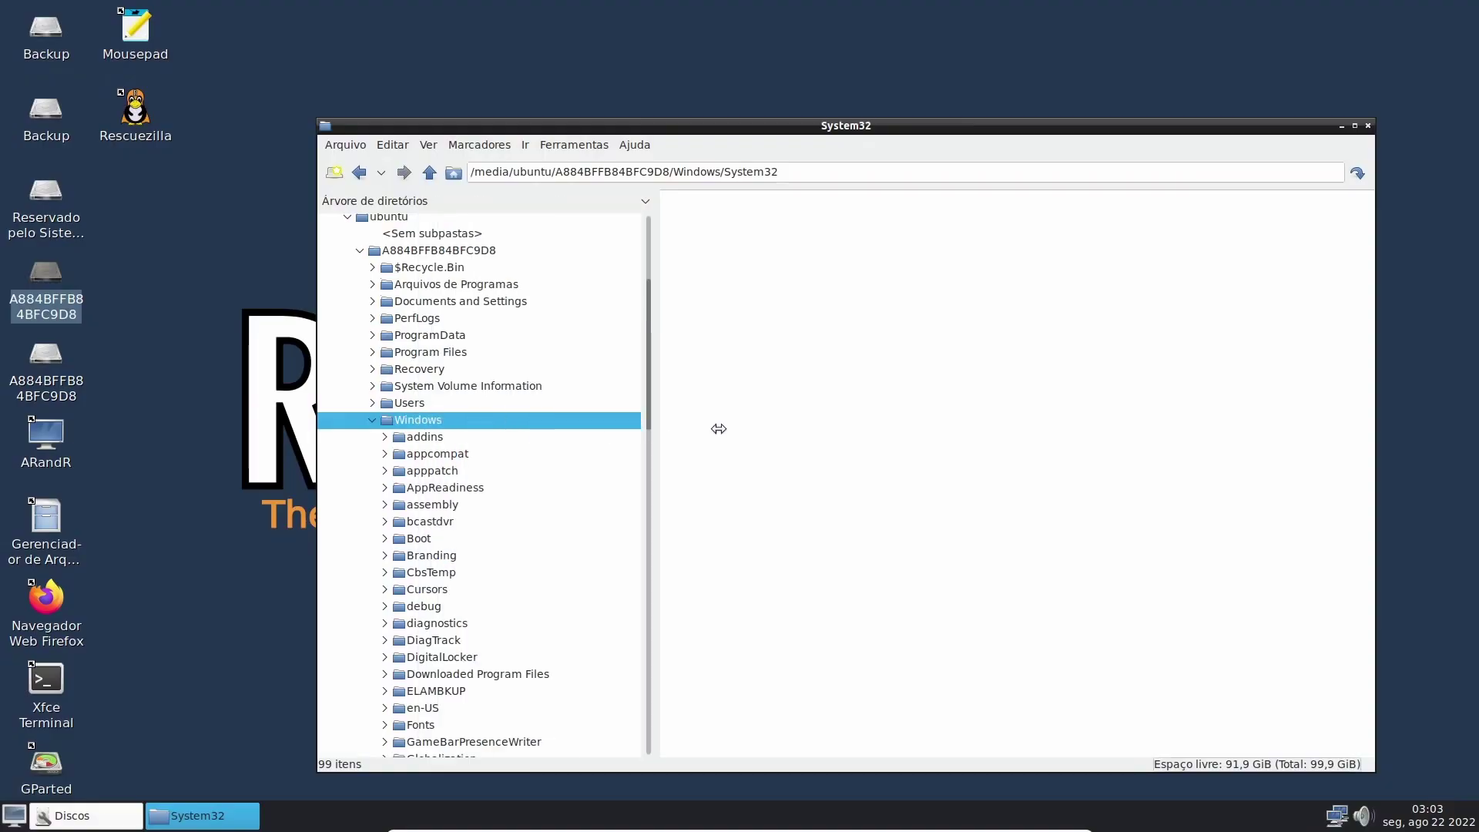
Delete the files from mfperfhelper.dll through crypt32.dll in the mounted Windows/System32 folder
drag(655, 424, 607, 425)
scroll(755, 465, down, 20)
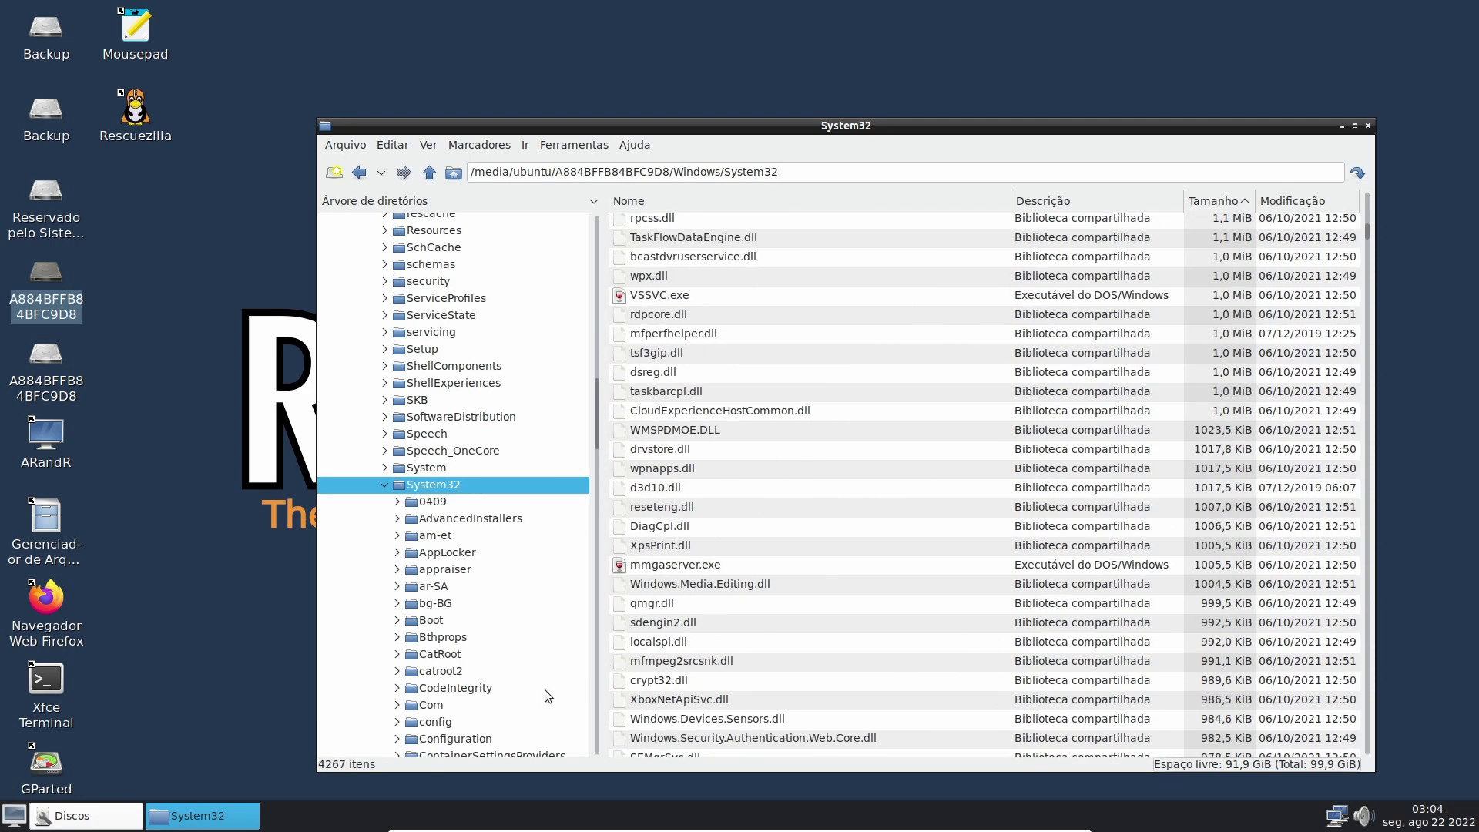
click(742, 547)
click(742, 333)
shift+click(775, 678)
right_click(745, 647)
click(880, 516)
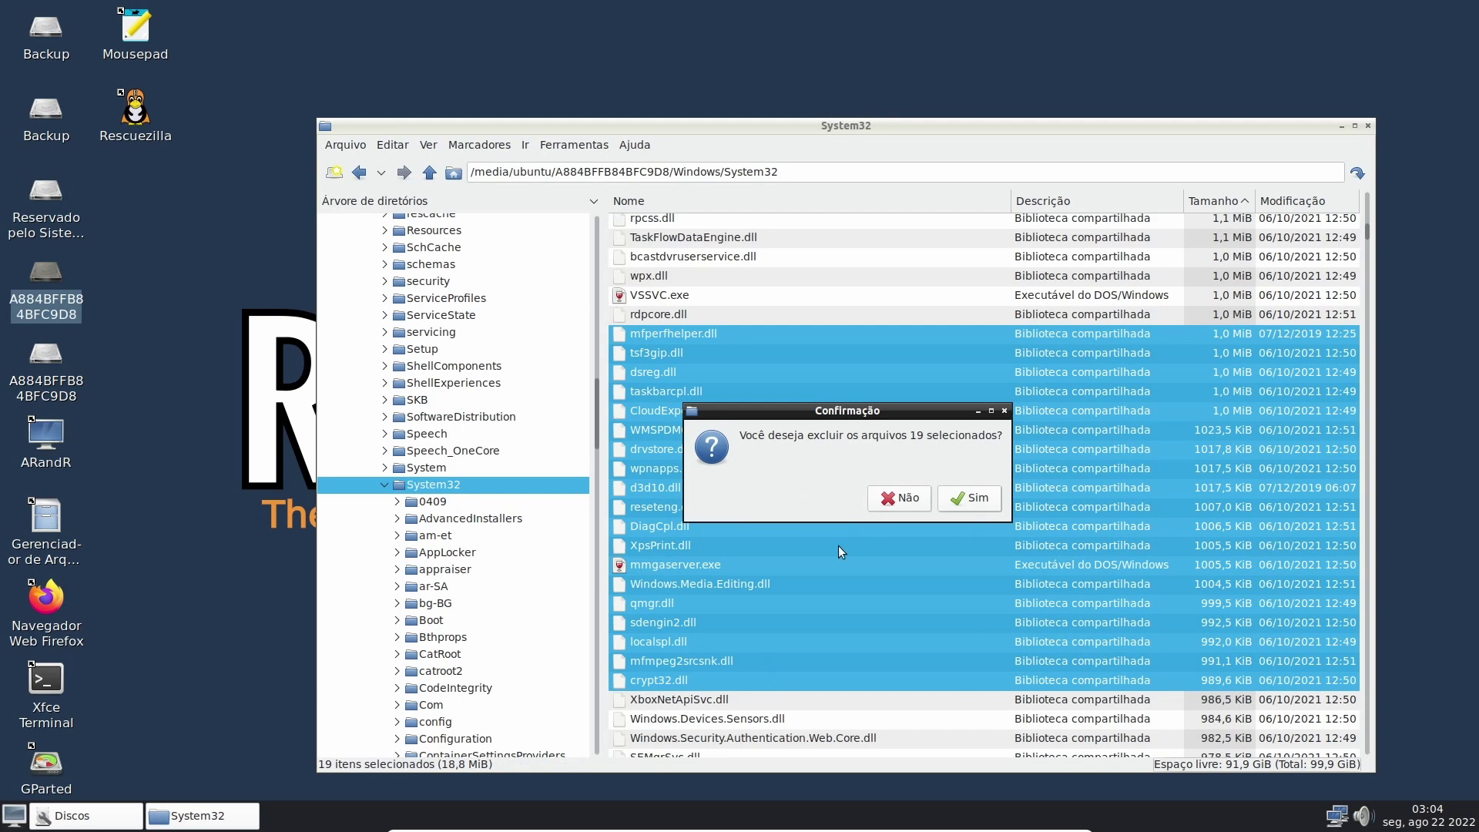
click(968, 497)
Delete the System32 files from mfmkvsrcsnk.dll through Unistore.dll
click(750, 436)
shift+click(770, 682)
right_click(774, 680)
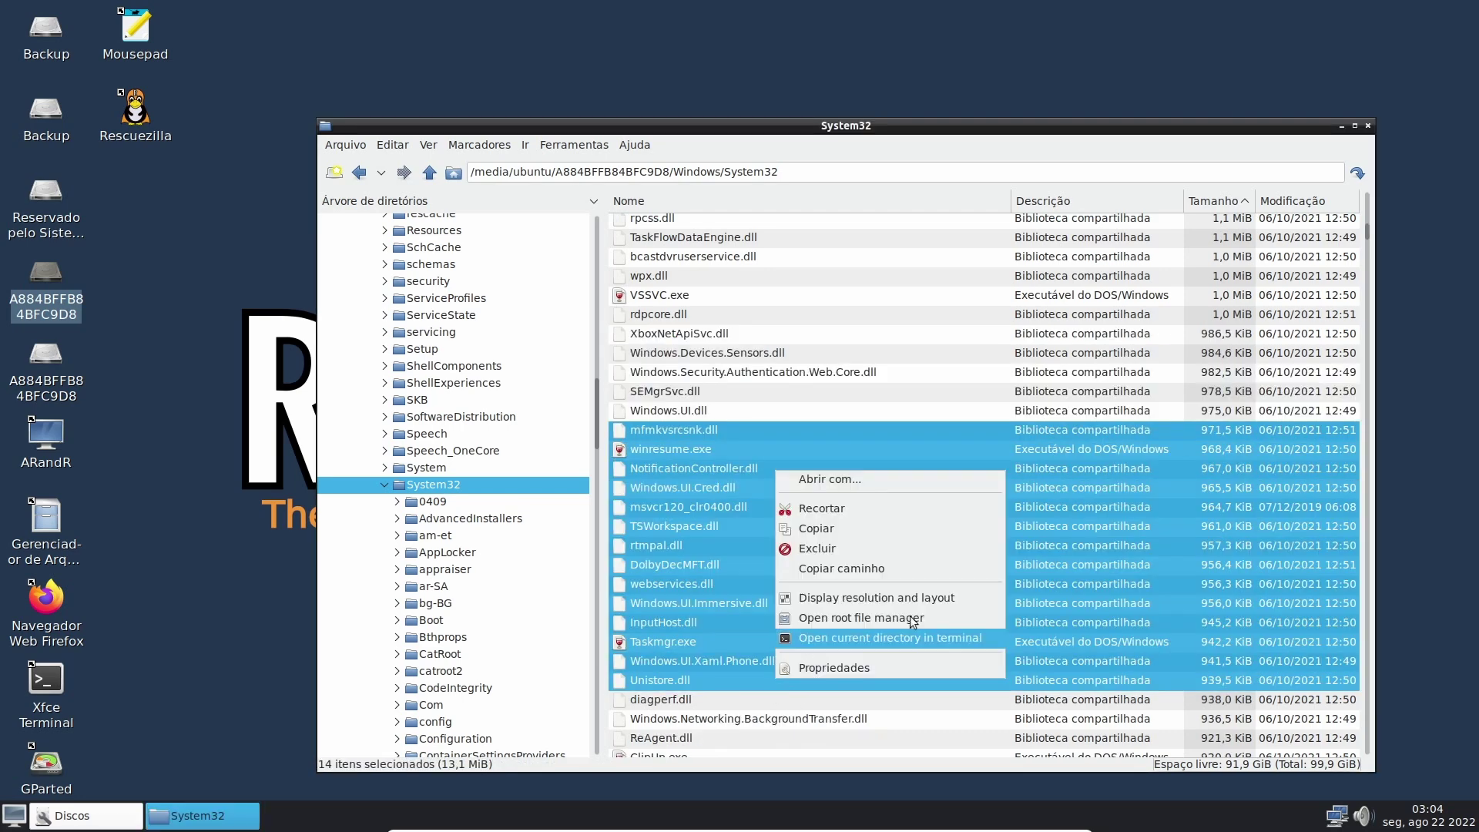
click(945, 549)
click(953, 505)
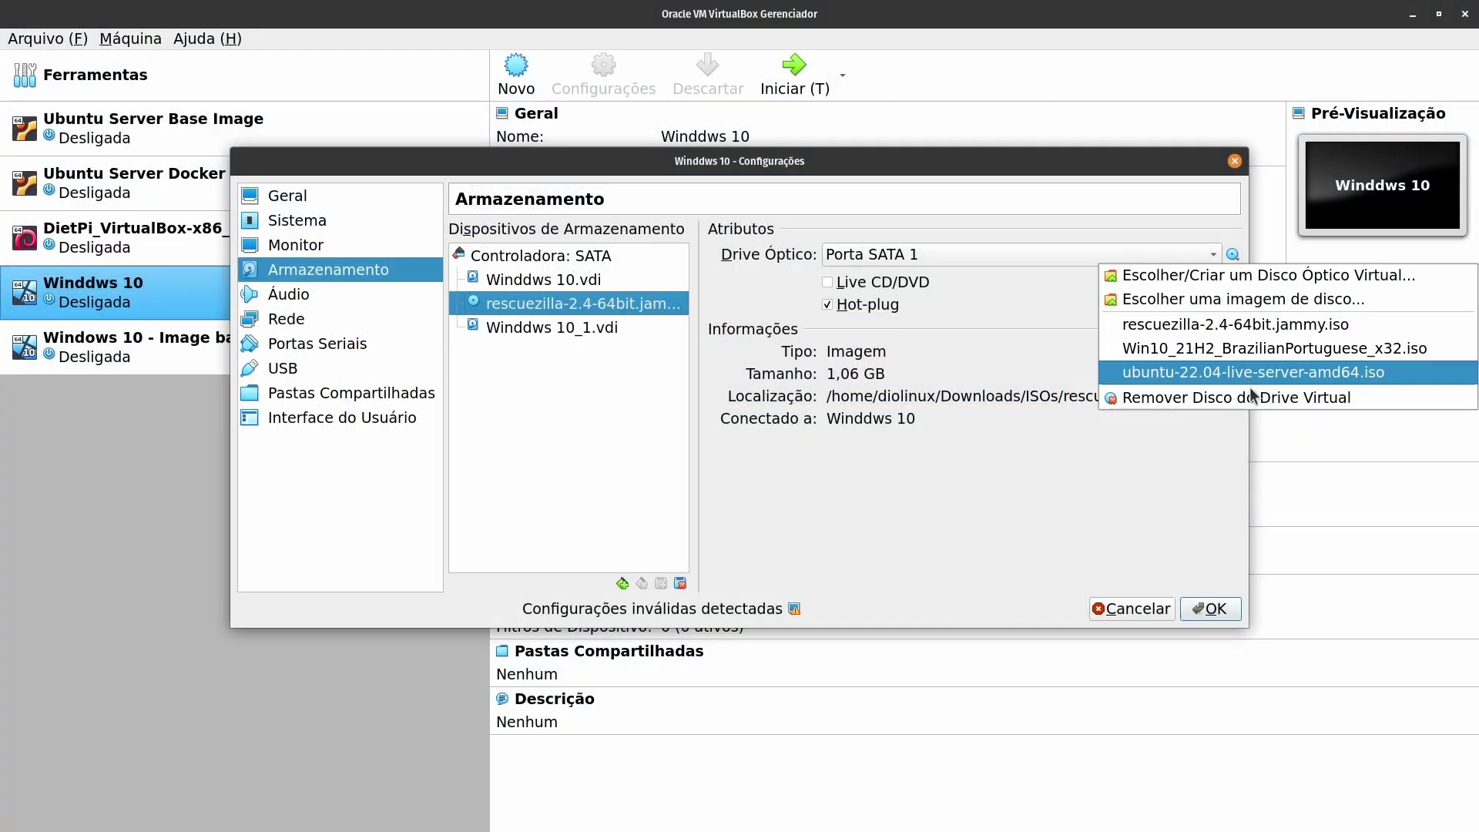
Remove the Rescuezilla disc from the Winddws 10 machine's virtual drive in VirtualBox and boot the machine
click(1179, 408)
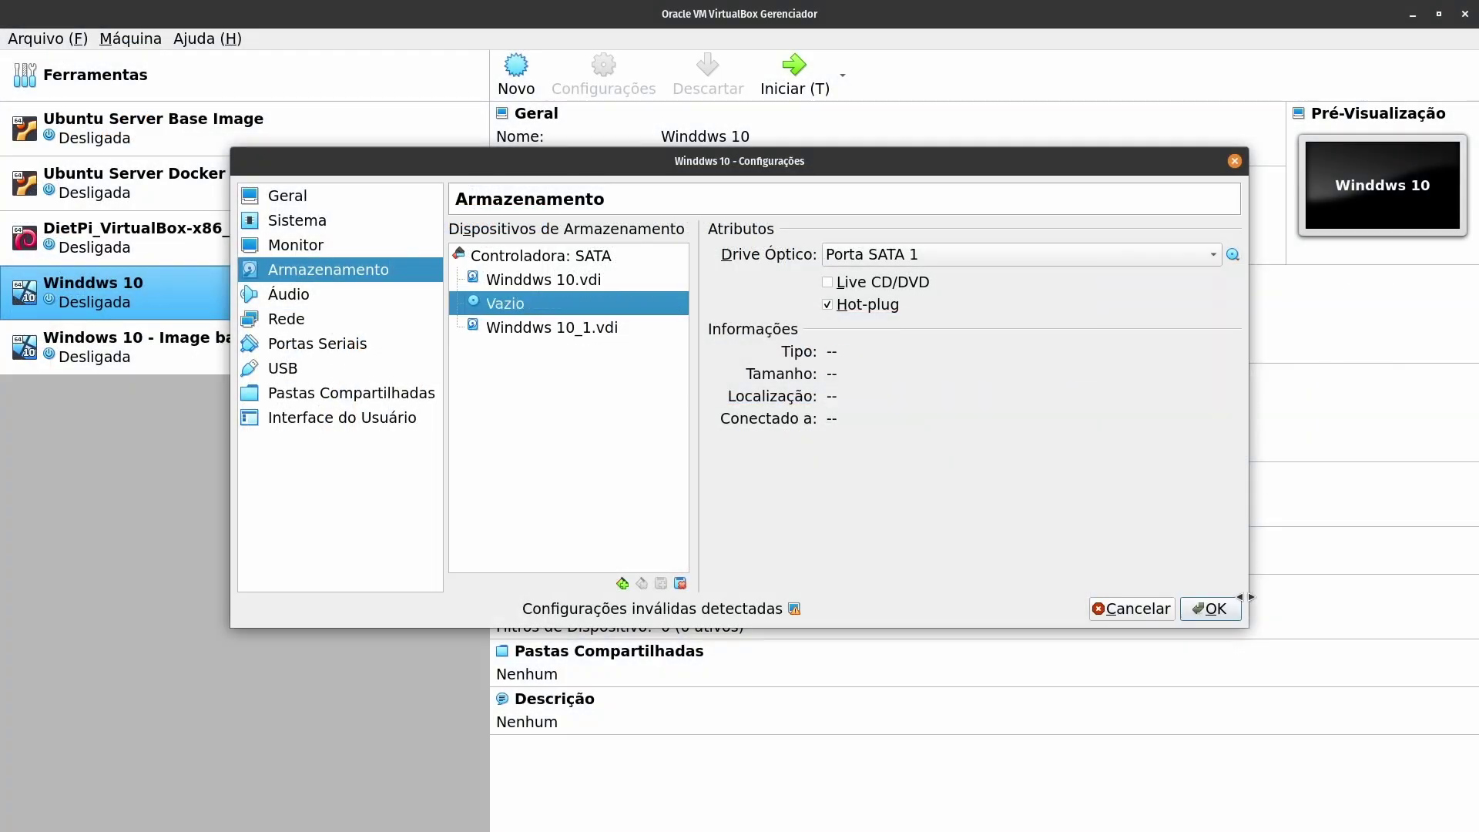
click(1211, 609)
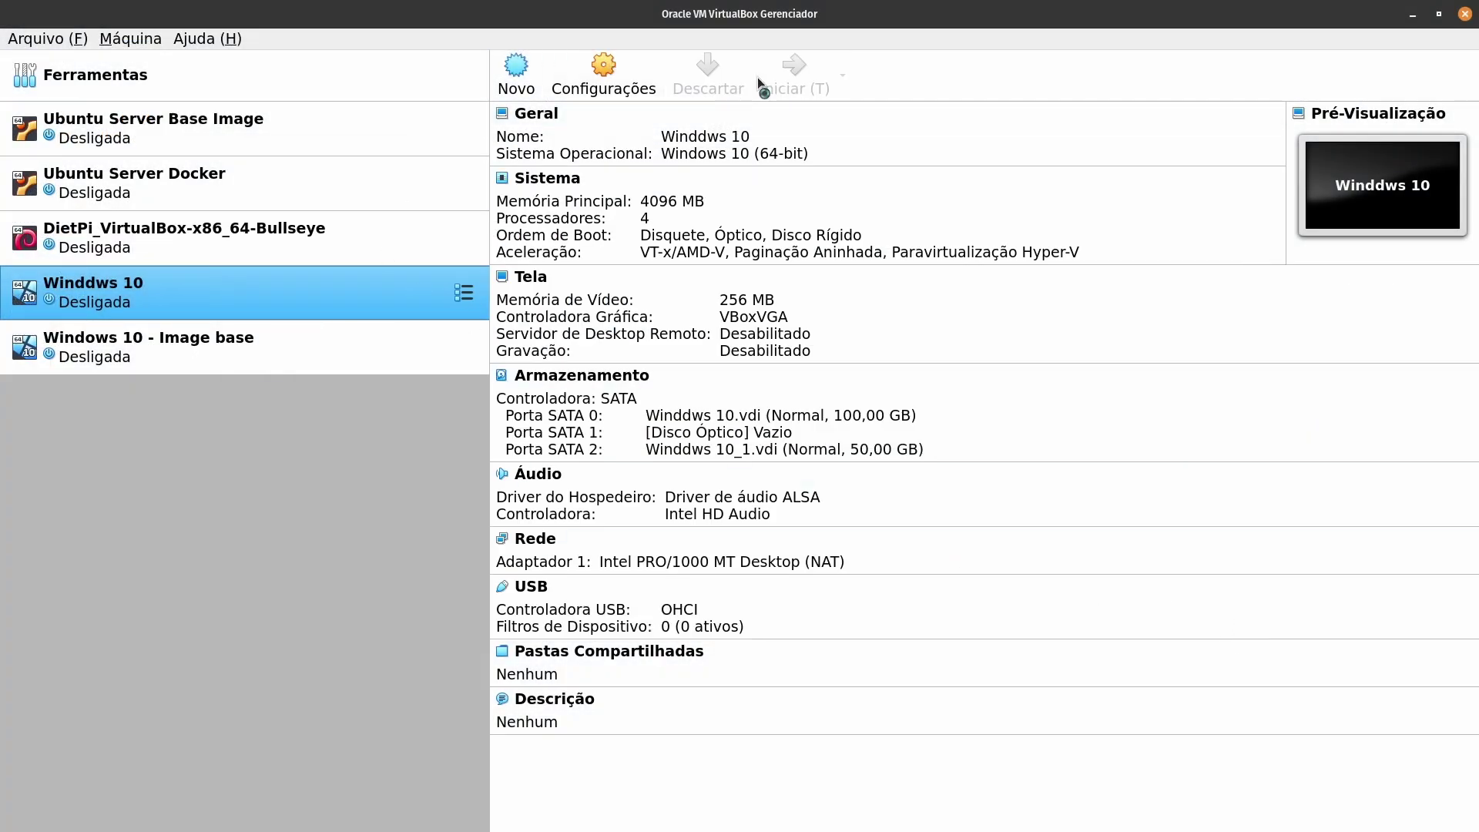
click(644, 145)
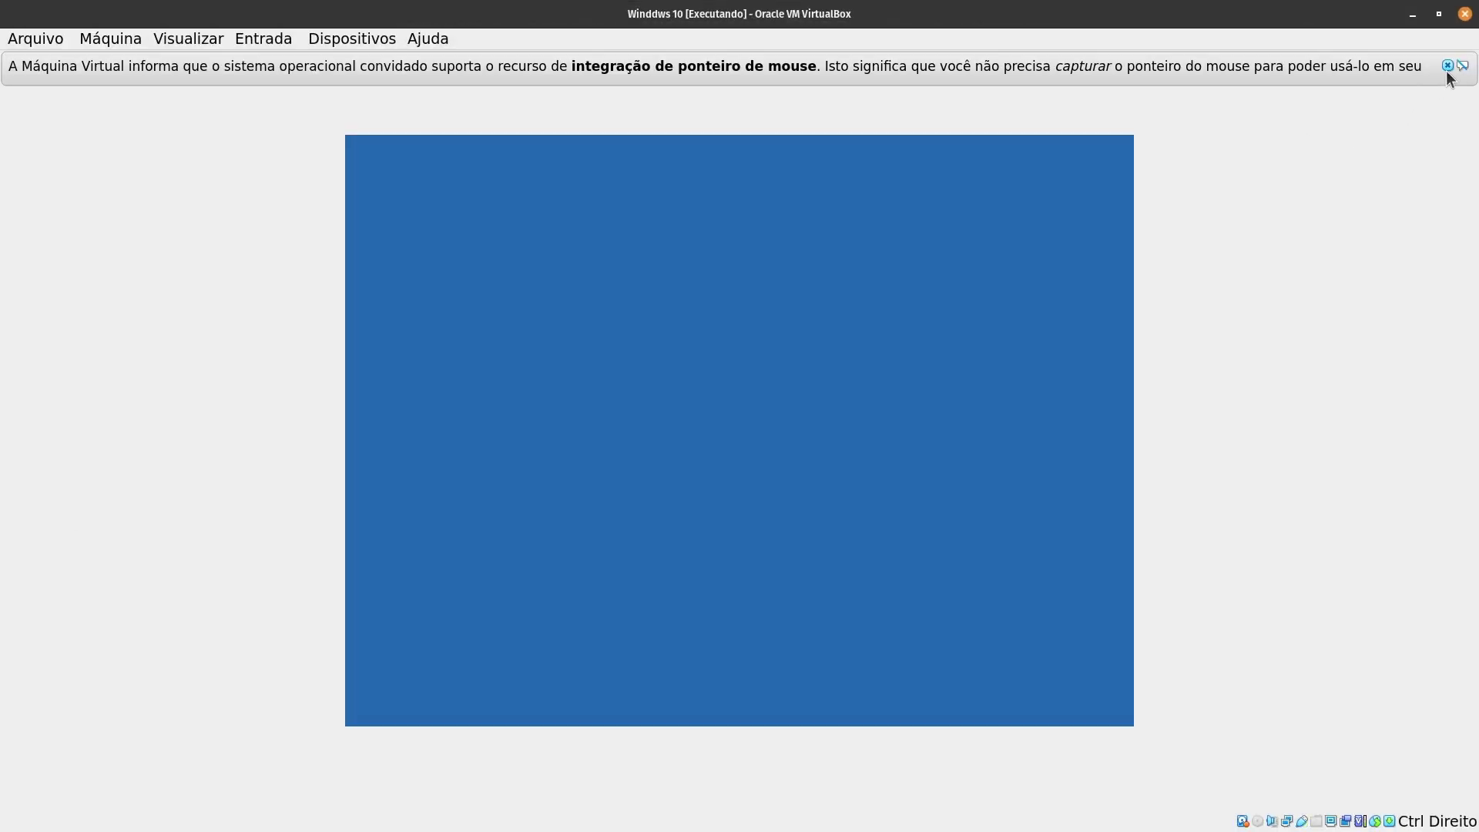
click(1447, 66)
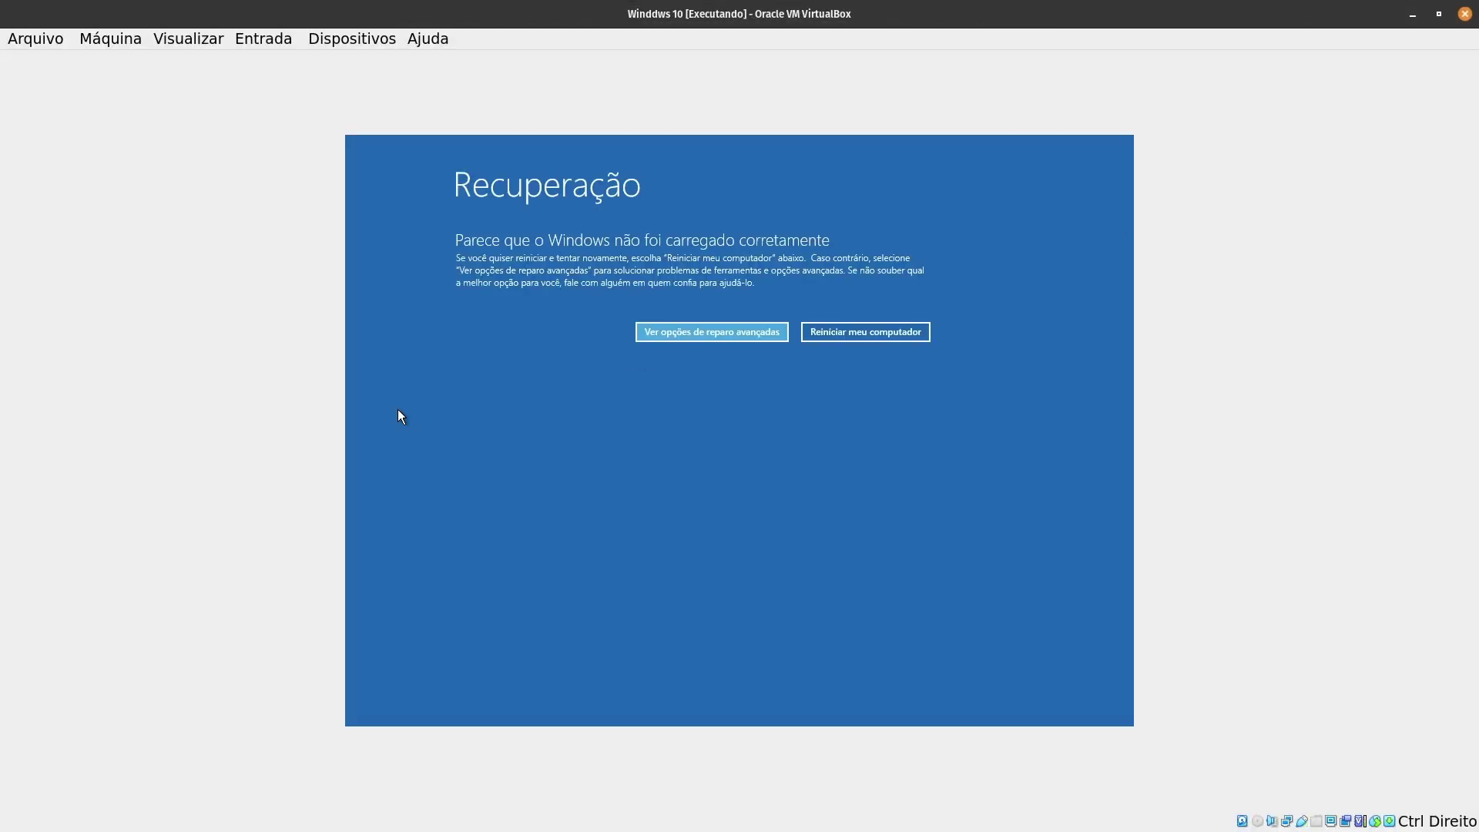
Choose Reparo de Inicialização from the Windows advanced repair options and enter the account password
click(716, 330)
click(628, 340)
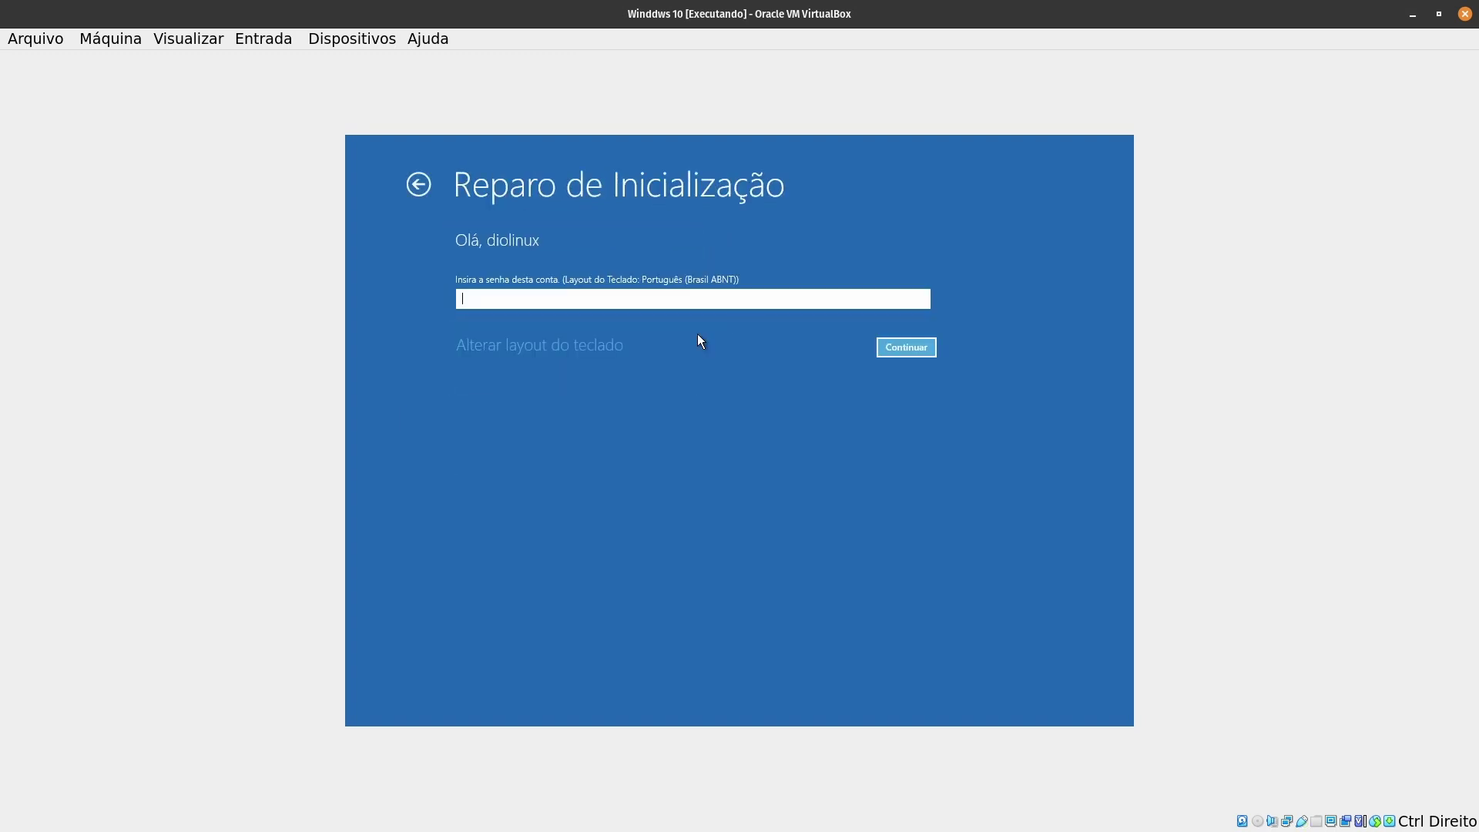
text(•••)
key(Return)
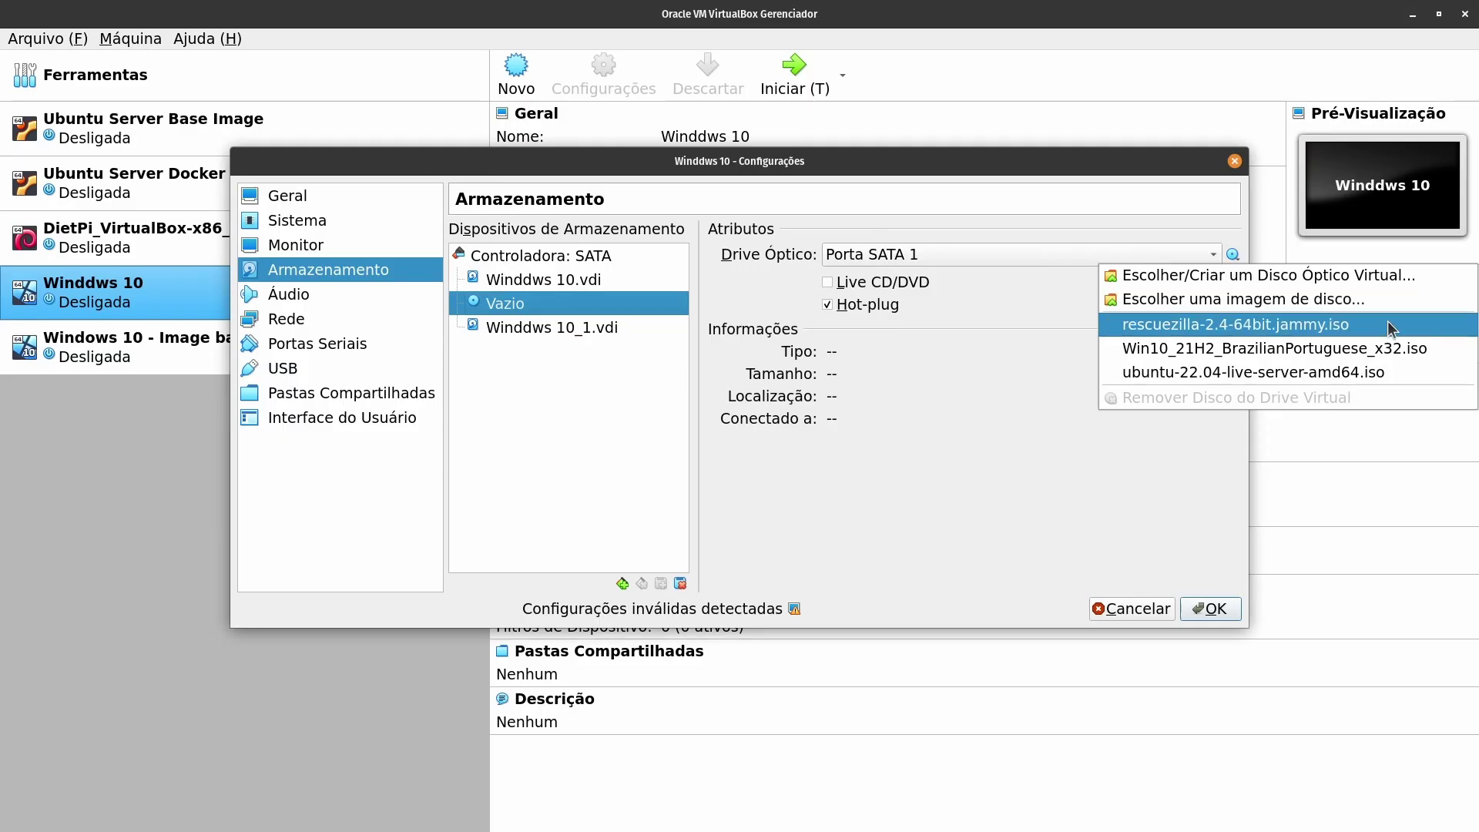
Load rescuezilla-2.4-64bit.jammy.iso into the Winddws 10 machine's optical drive
click(1272, 228)
click(1216, 610)
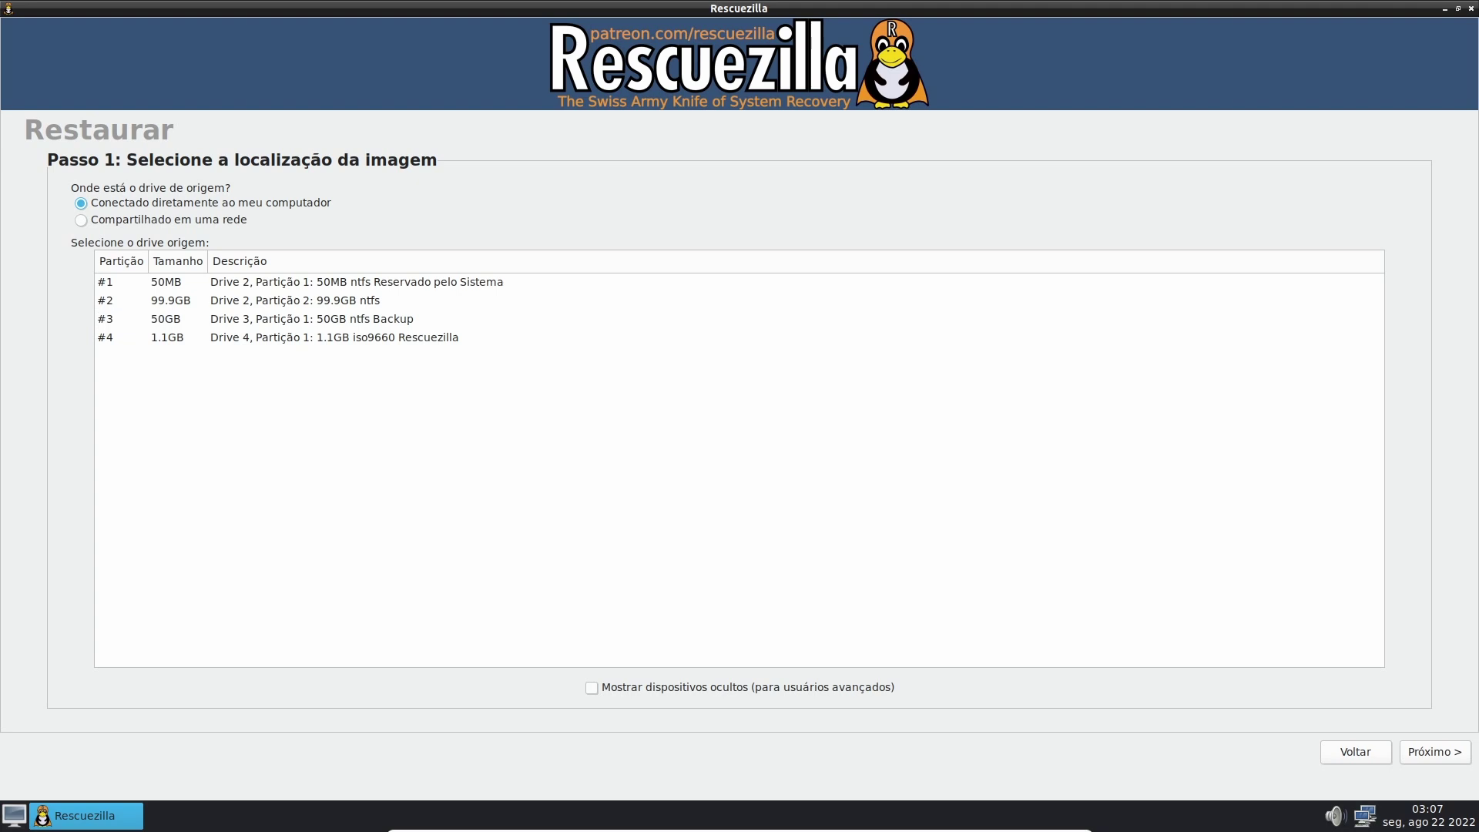
Set the 50GB Backup partition as the restore source and use its windows-rescuezilla-setembro-22 image
click(581, 317)
click(1436, 753)
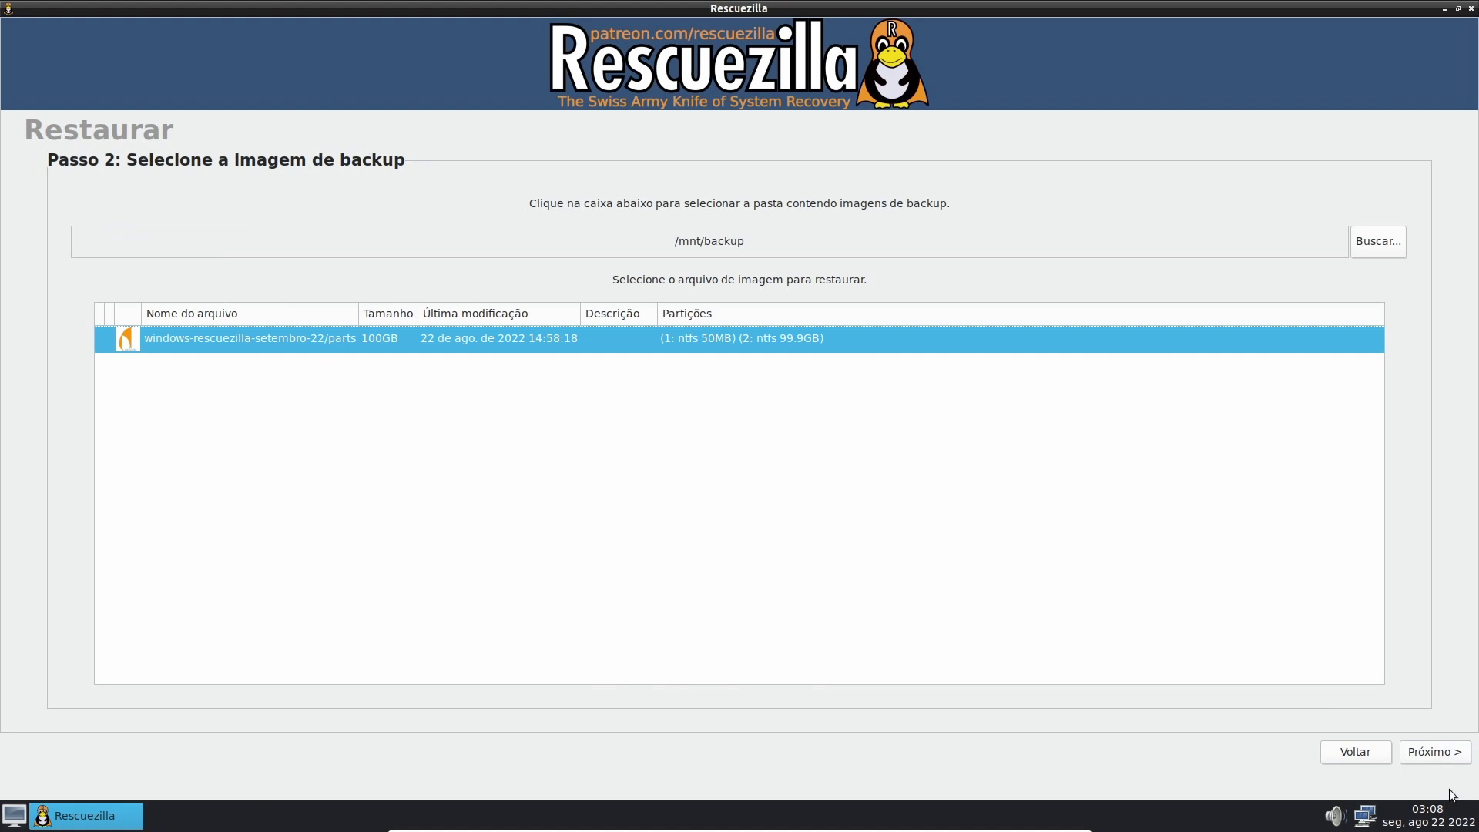
click(1435, 752)
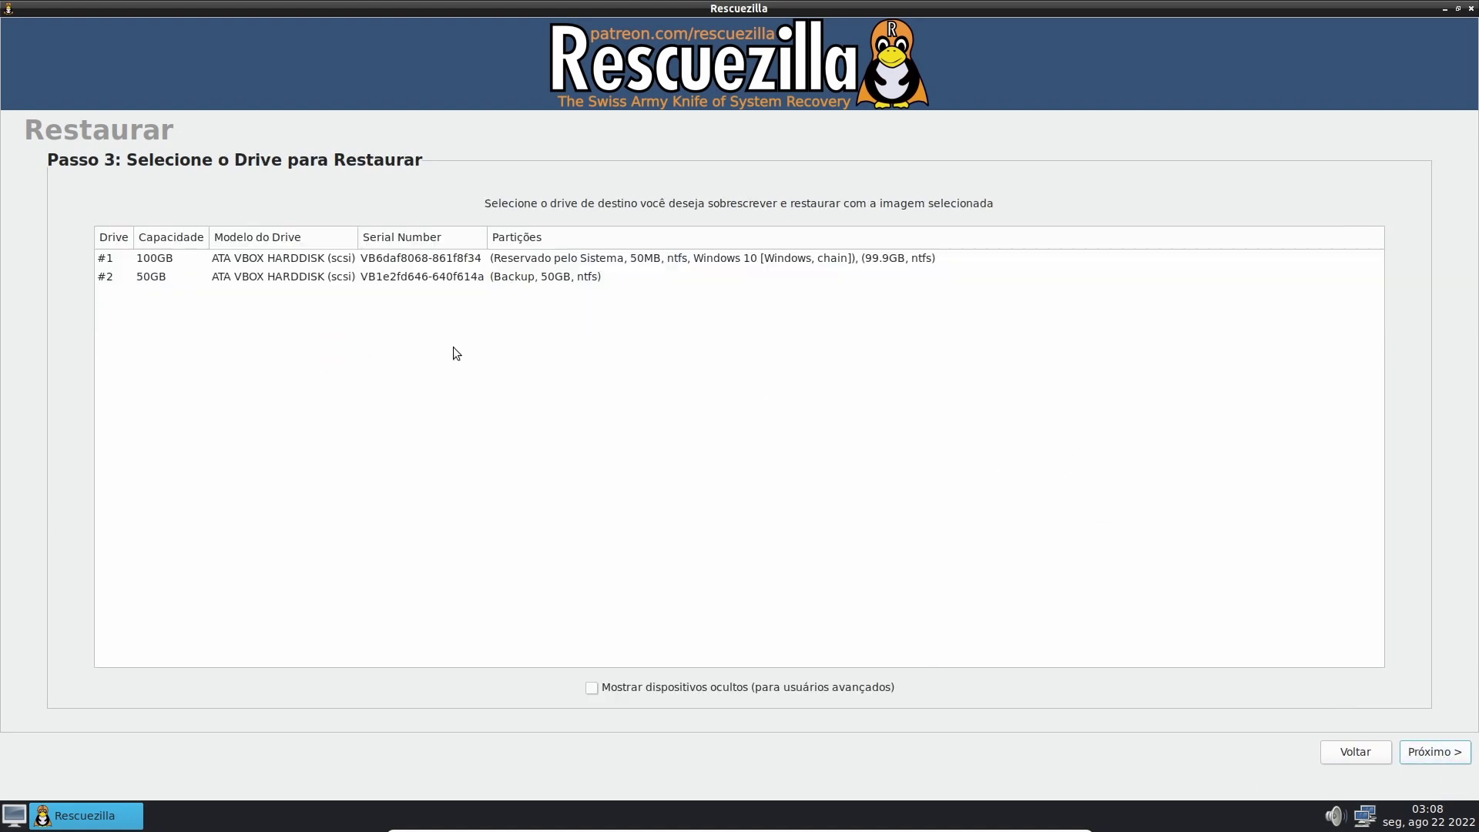
Restore both partitions and the partition table to the 100GB drive #1, confirming that its data is overwritten
click(663, 262)
click(1438, 753)
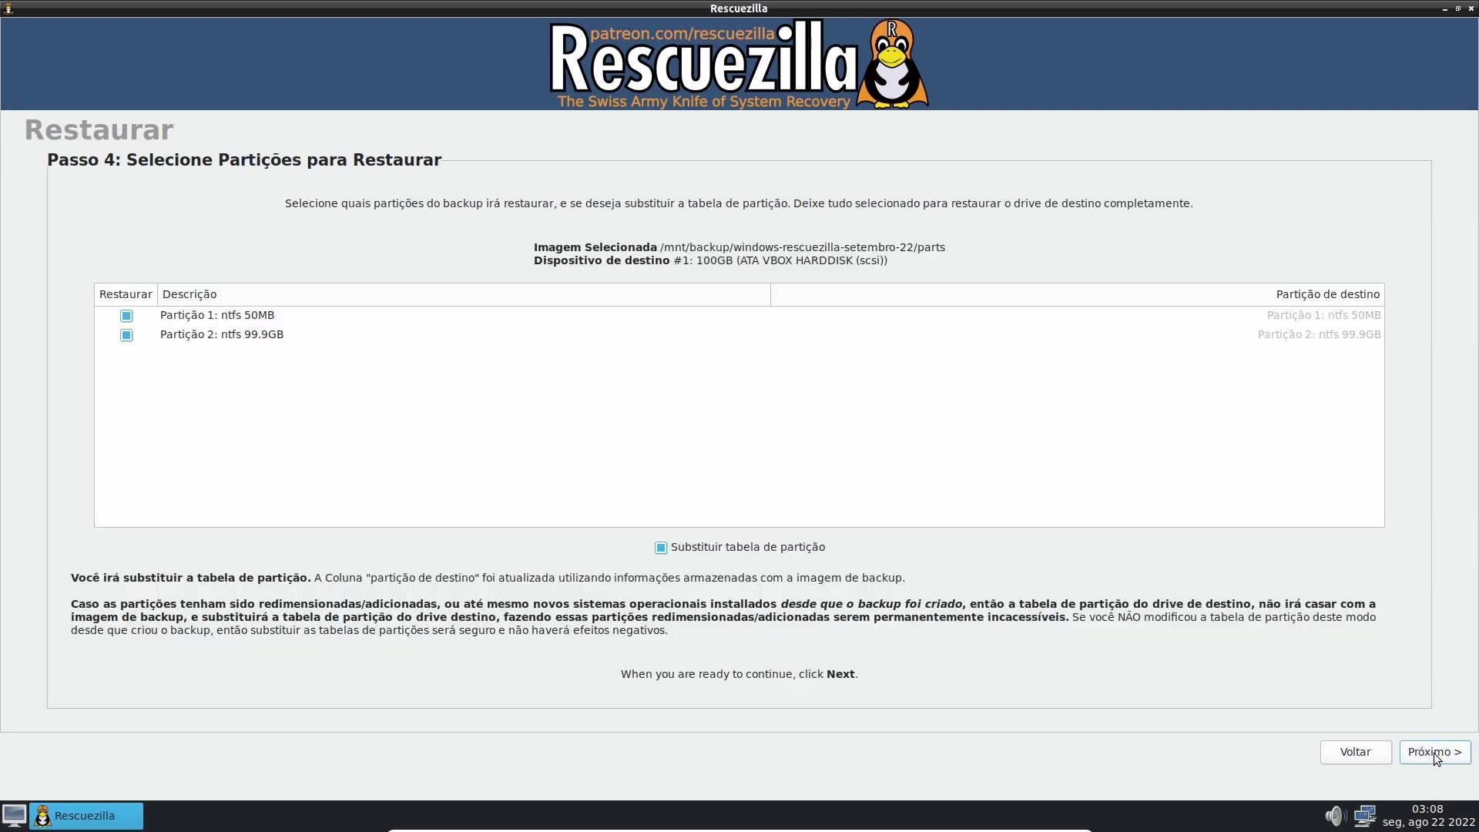
mouse_move(740, 830)
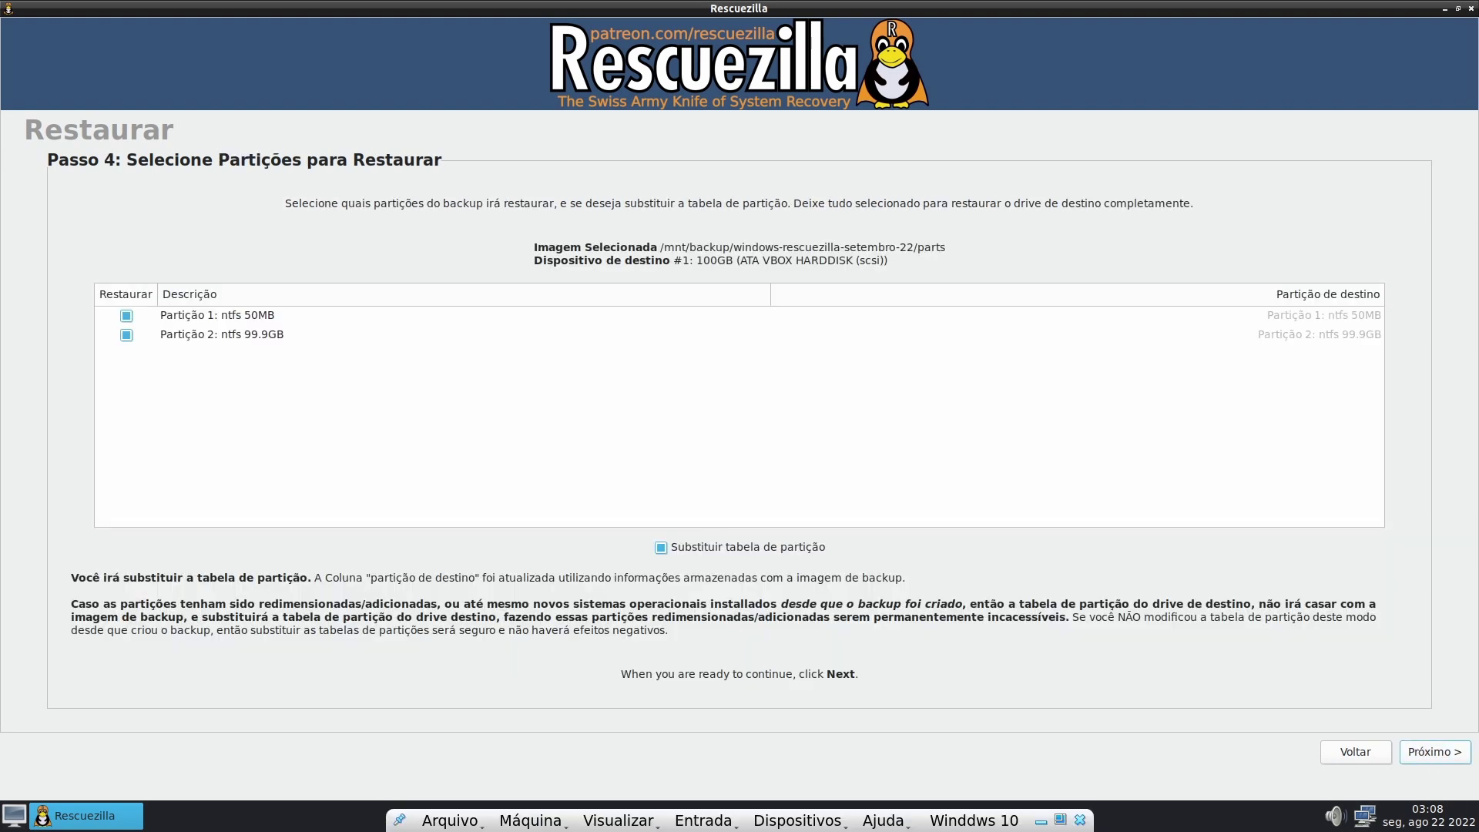
click(1435, 753)
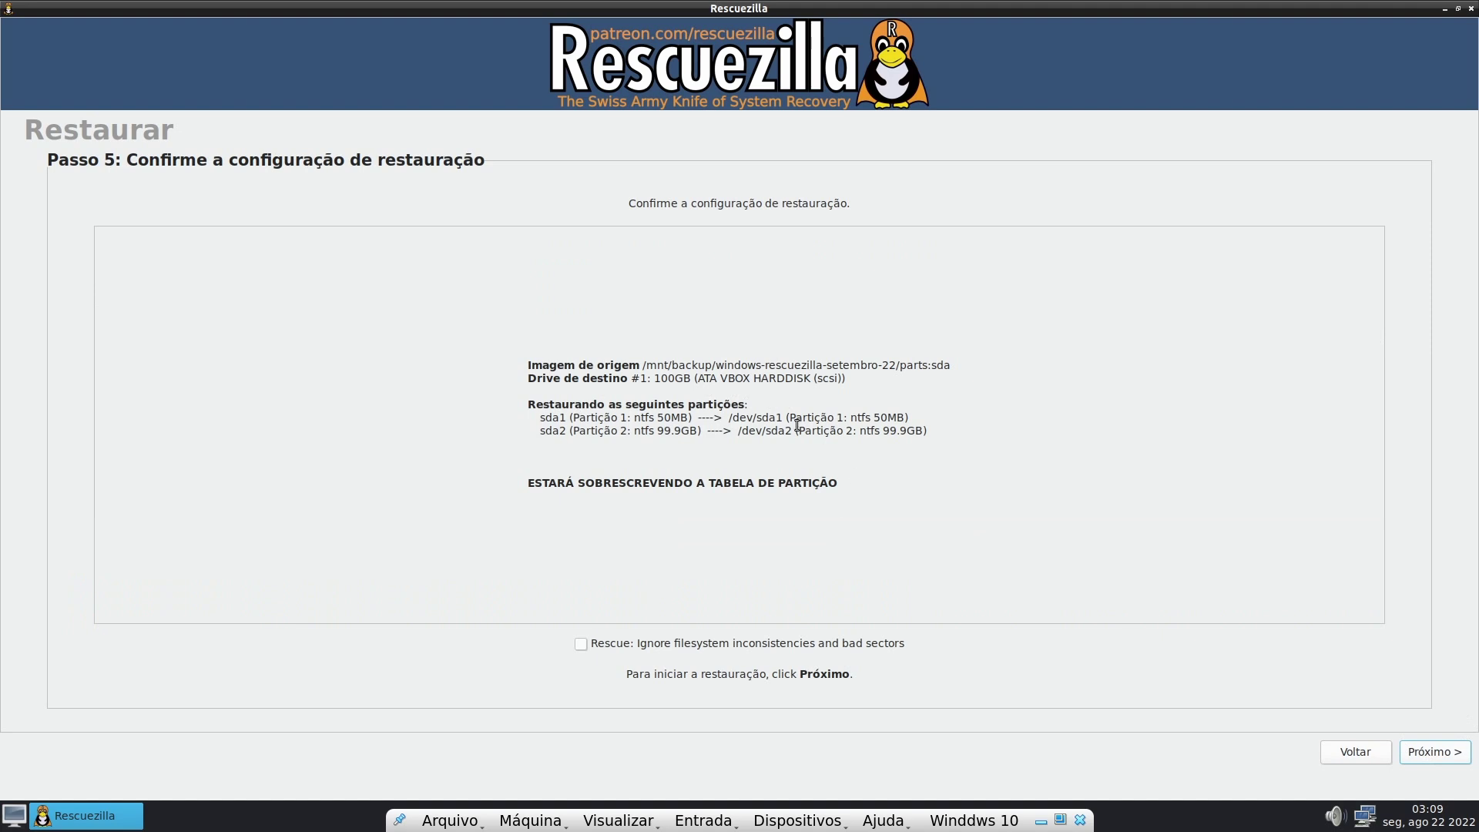
click(1450, 756)
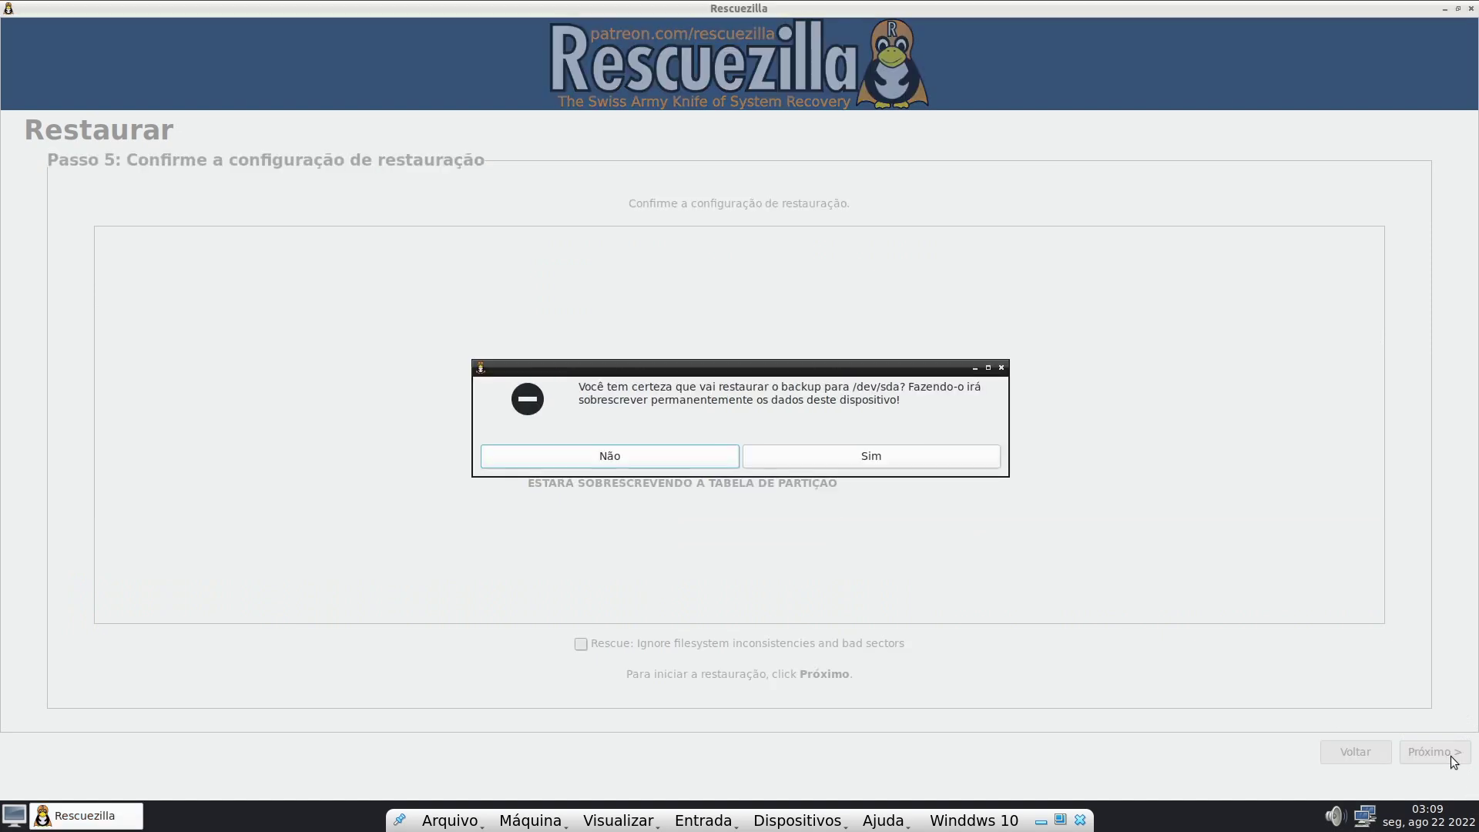
click(872, 454)
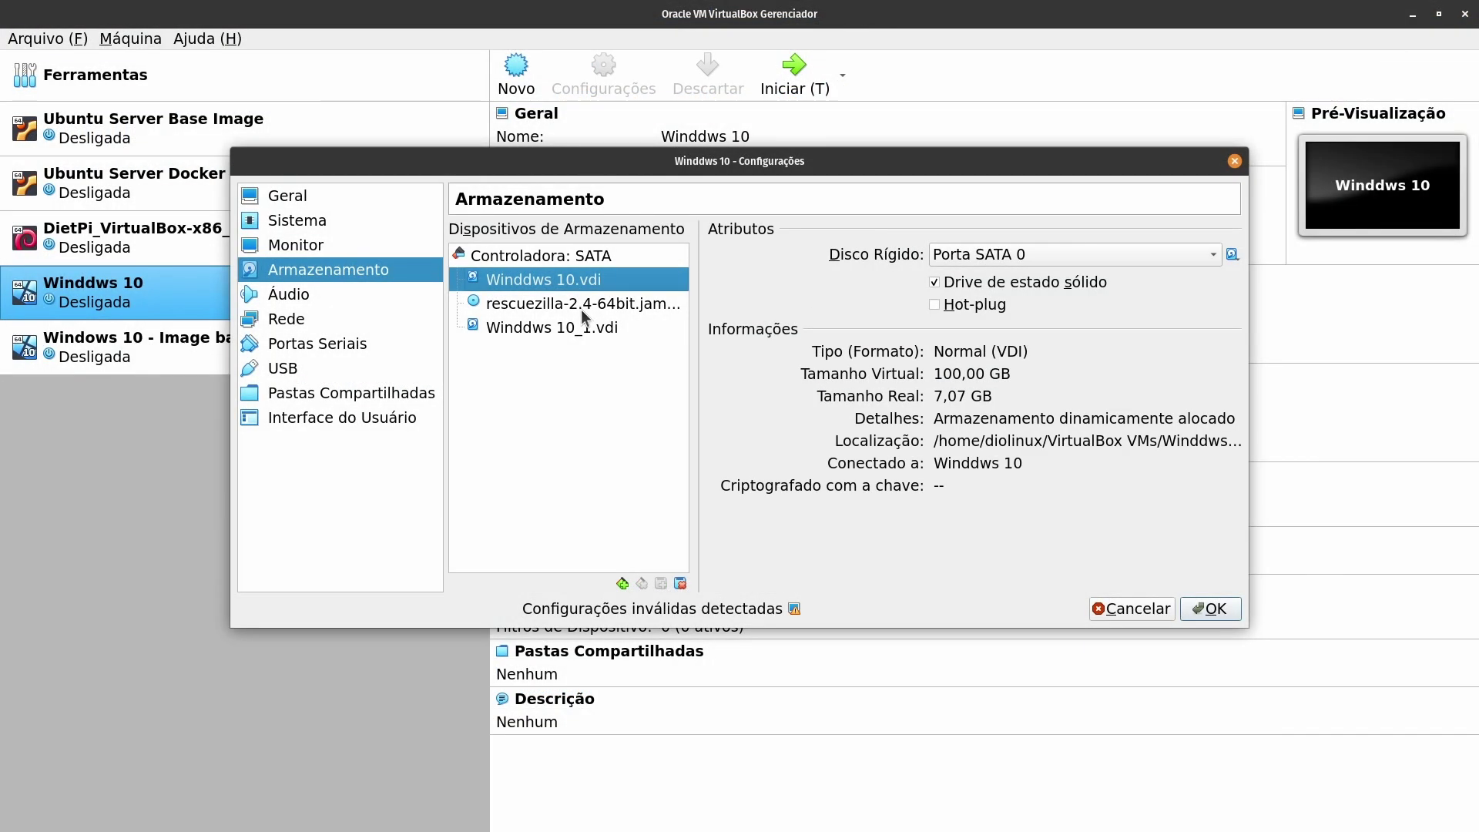
Remove the rescuezilla-2.4-64bit.jammy.iso disc from the Winddws 10 machine's optical drive in the storage settings
click(581, 303)
click(1233, 254)
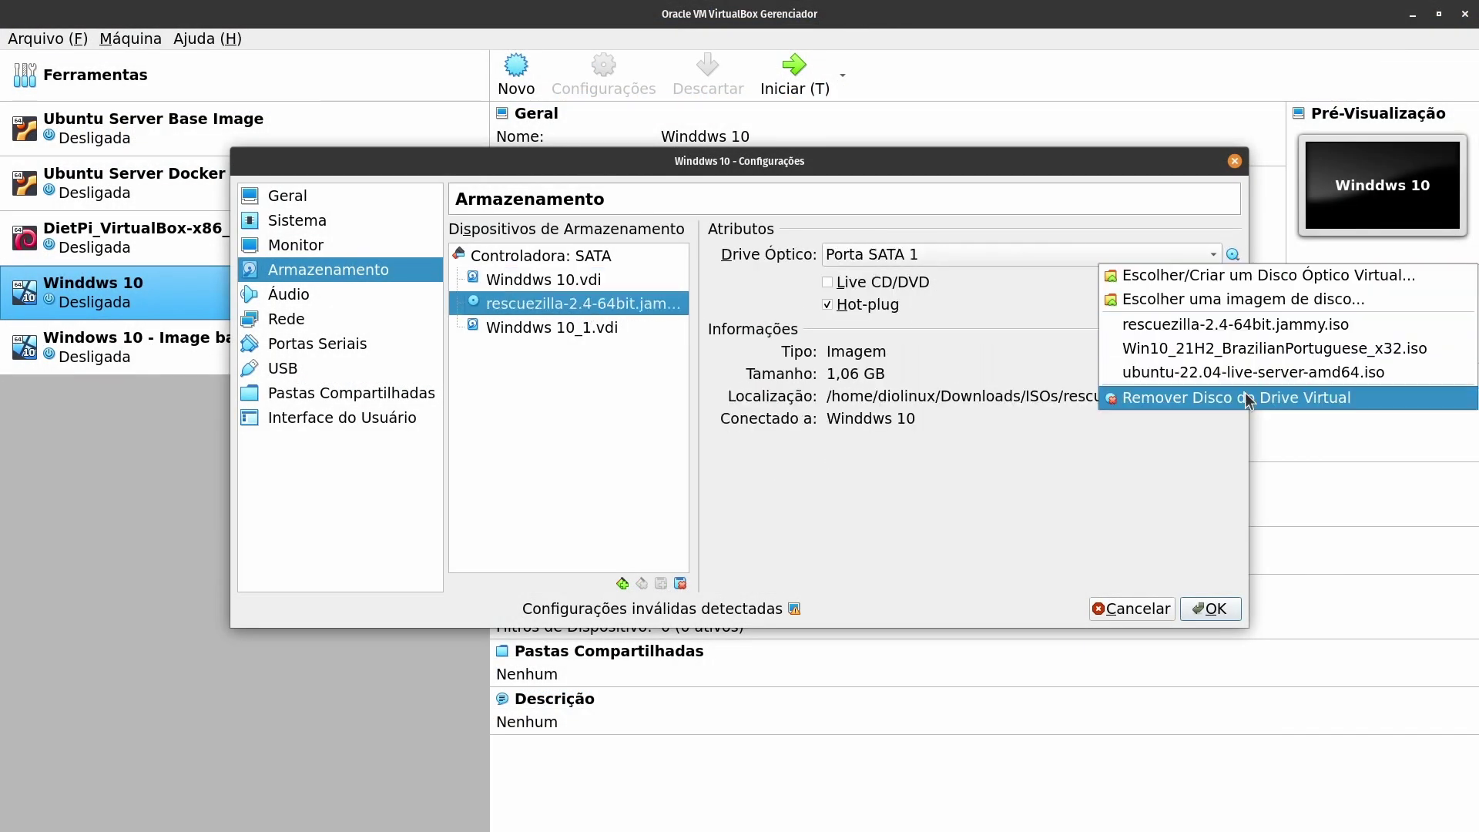
click(1217, 395)
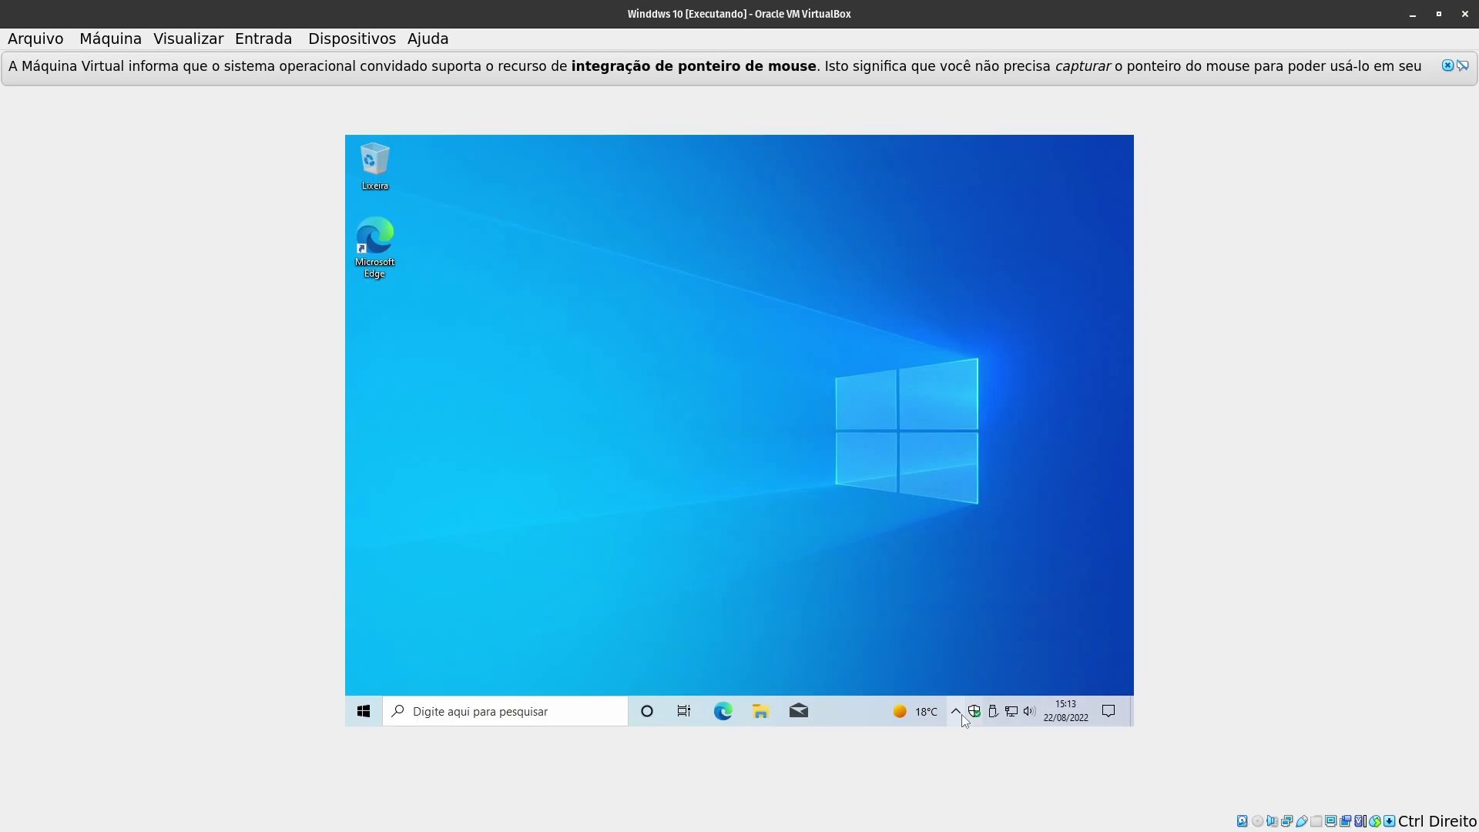
click(959, 712)
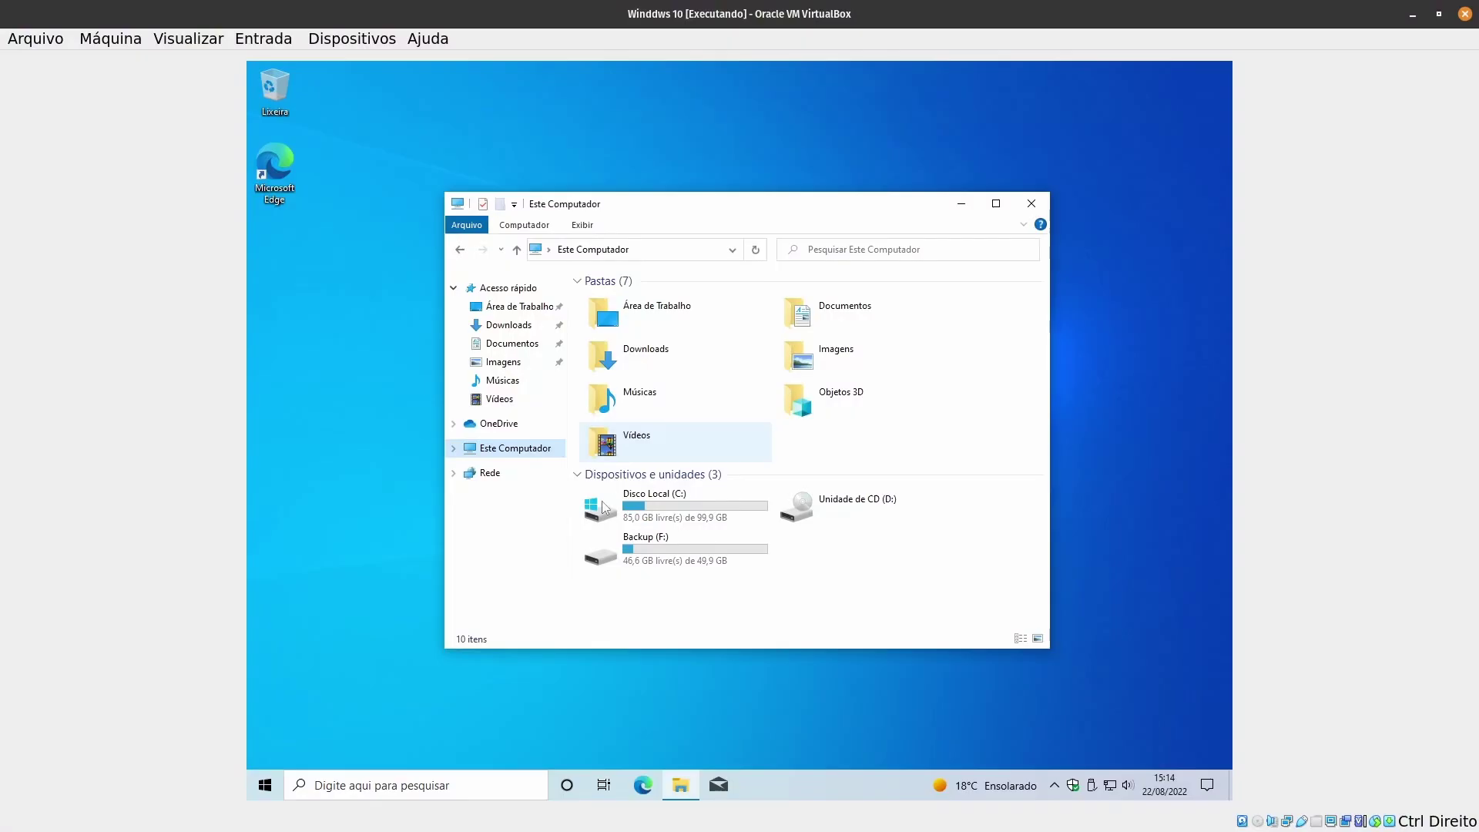
Open the Backup (F:) drive, check the files in windows-rescuezilla-setembro-22 and return to the drive's root
click(726, 551)
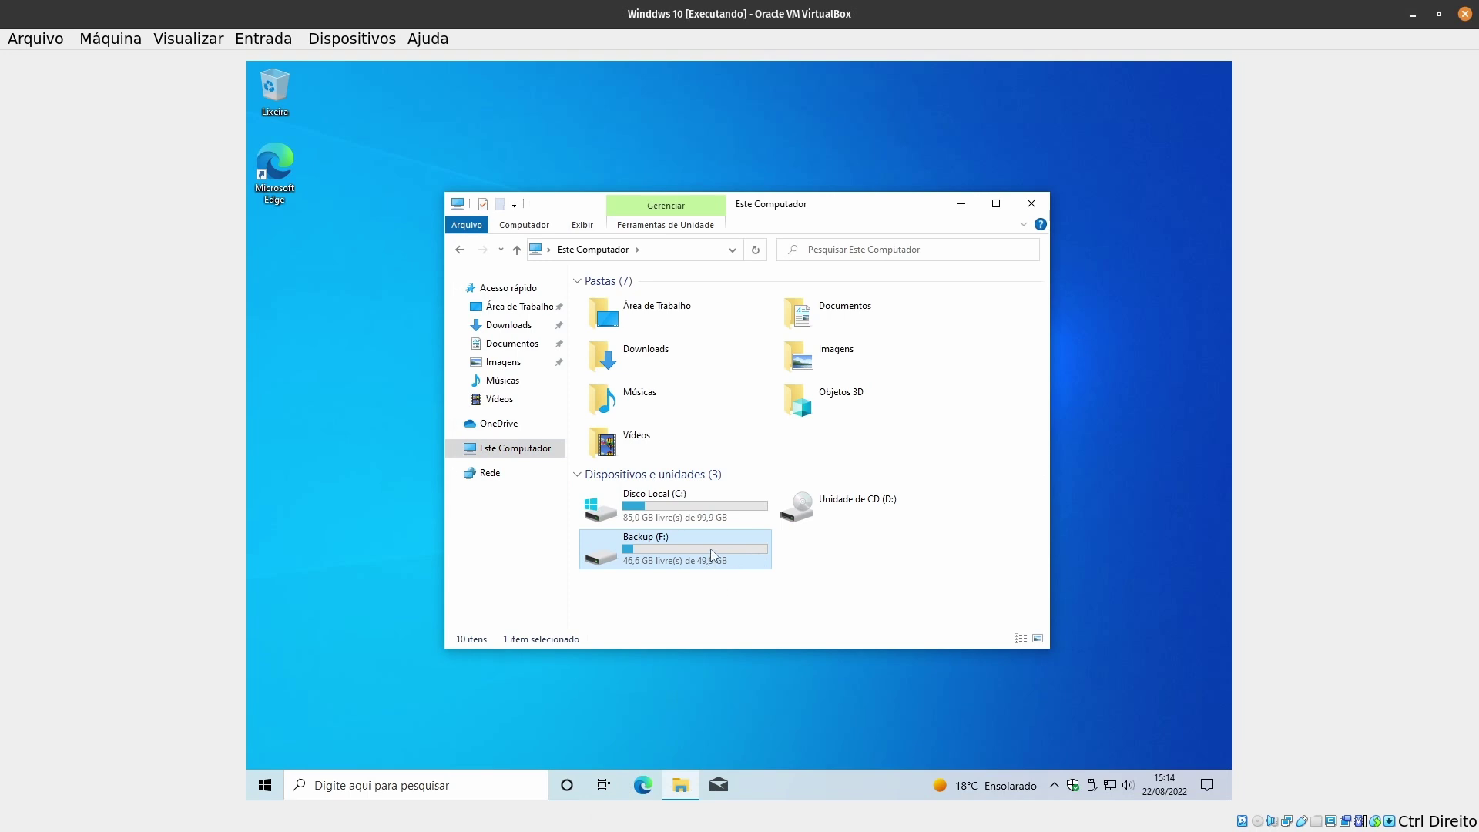
double_click(710, 550)
double_click(695, 303)
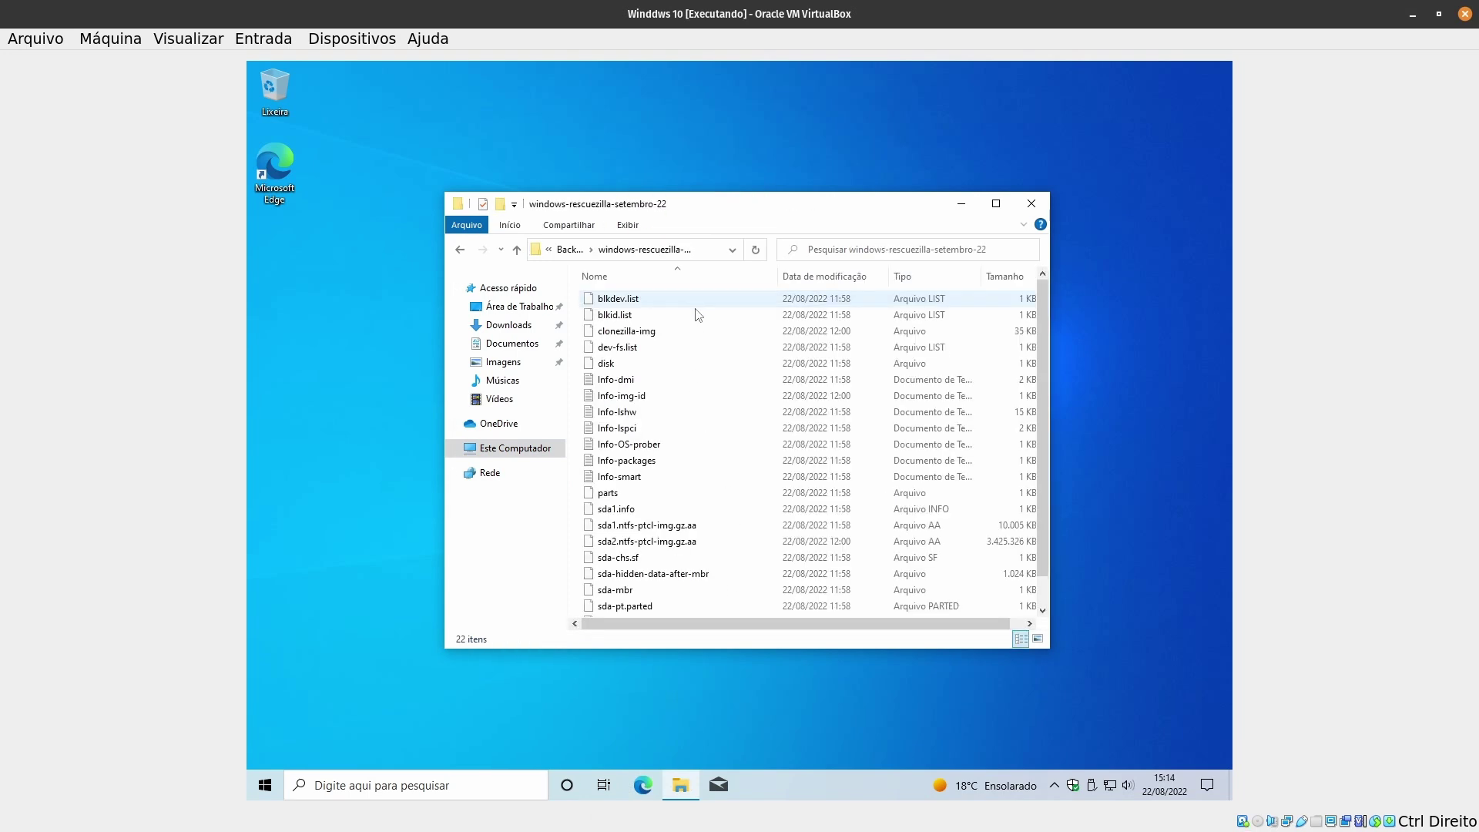
click(460, 249)
drag(763, 229, 709, 189)
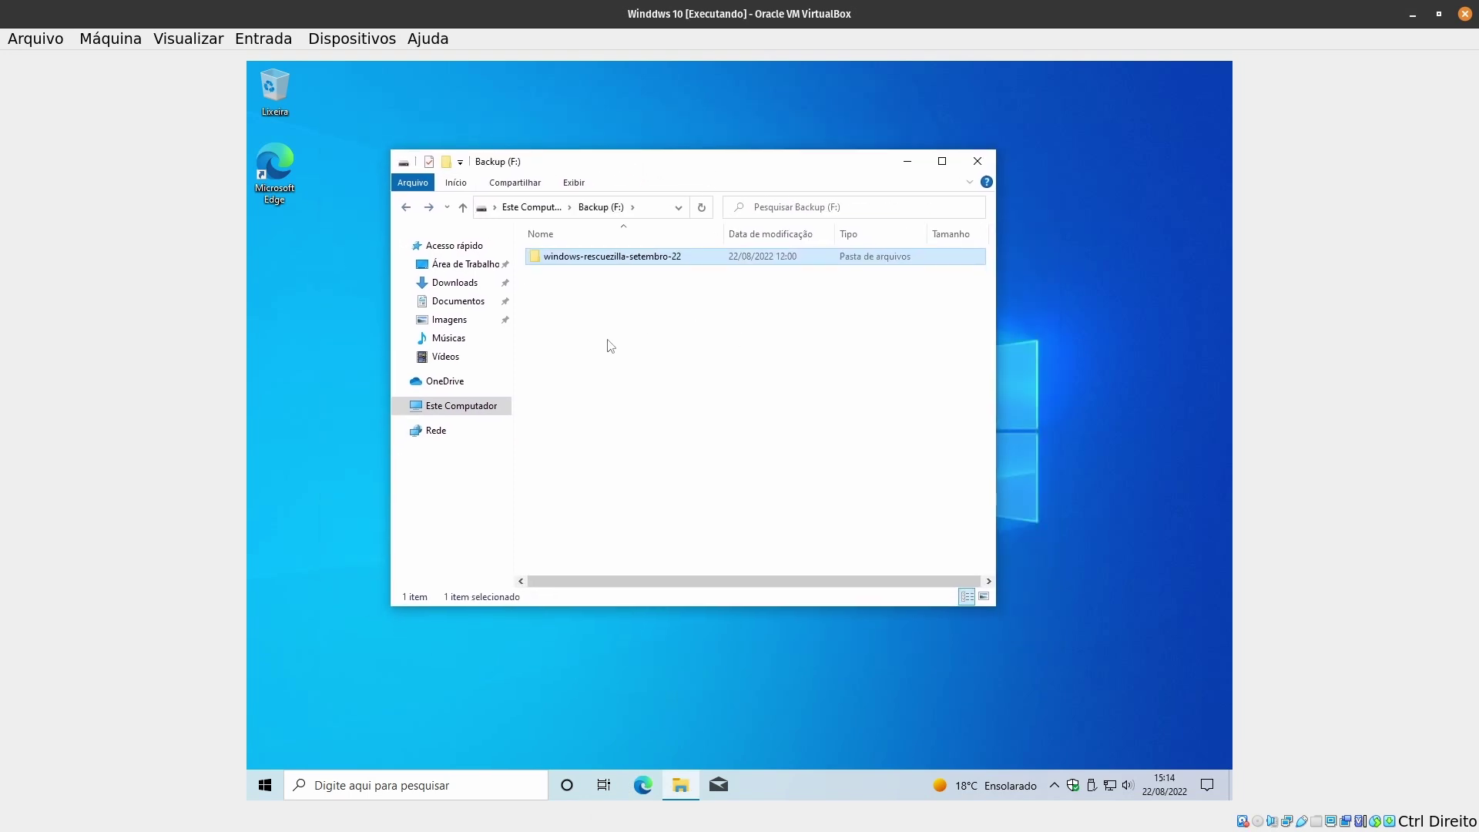
Enlarge the Explorer window at Este Computador and reopen the Backup (F:) drive
click(470, 406)
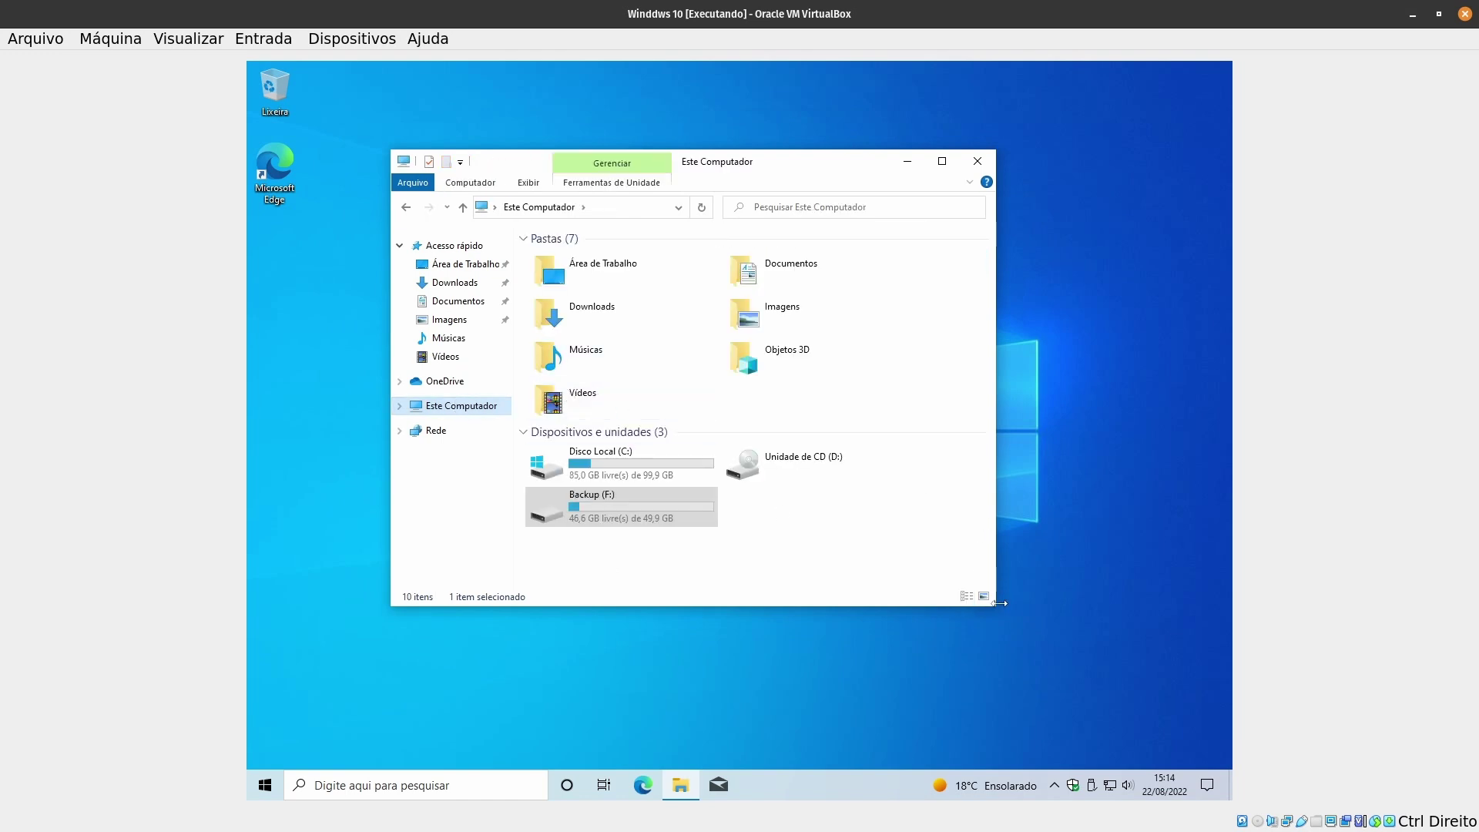
drag(999, 610, 1211, 731)
drag(996, 161, 929, 116)
double_click(924, 386)
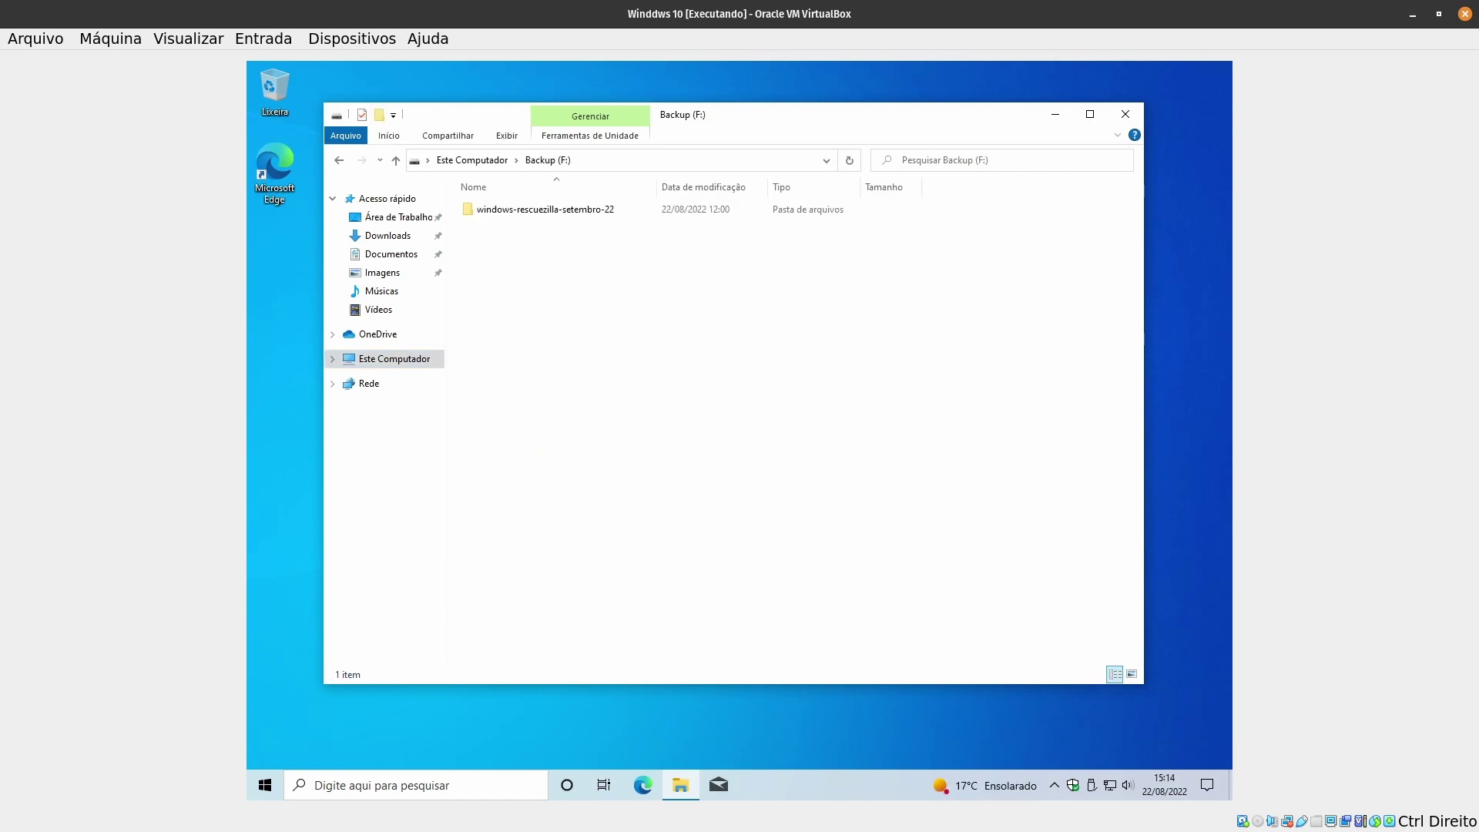